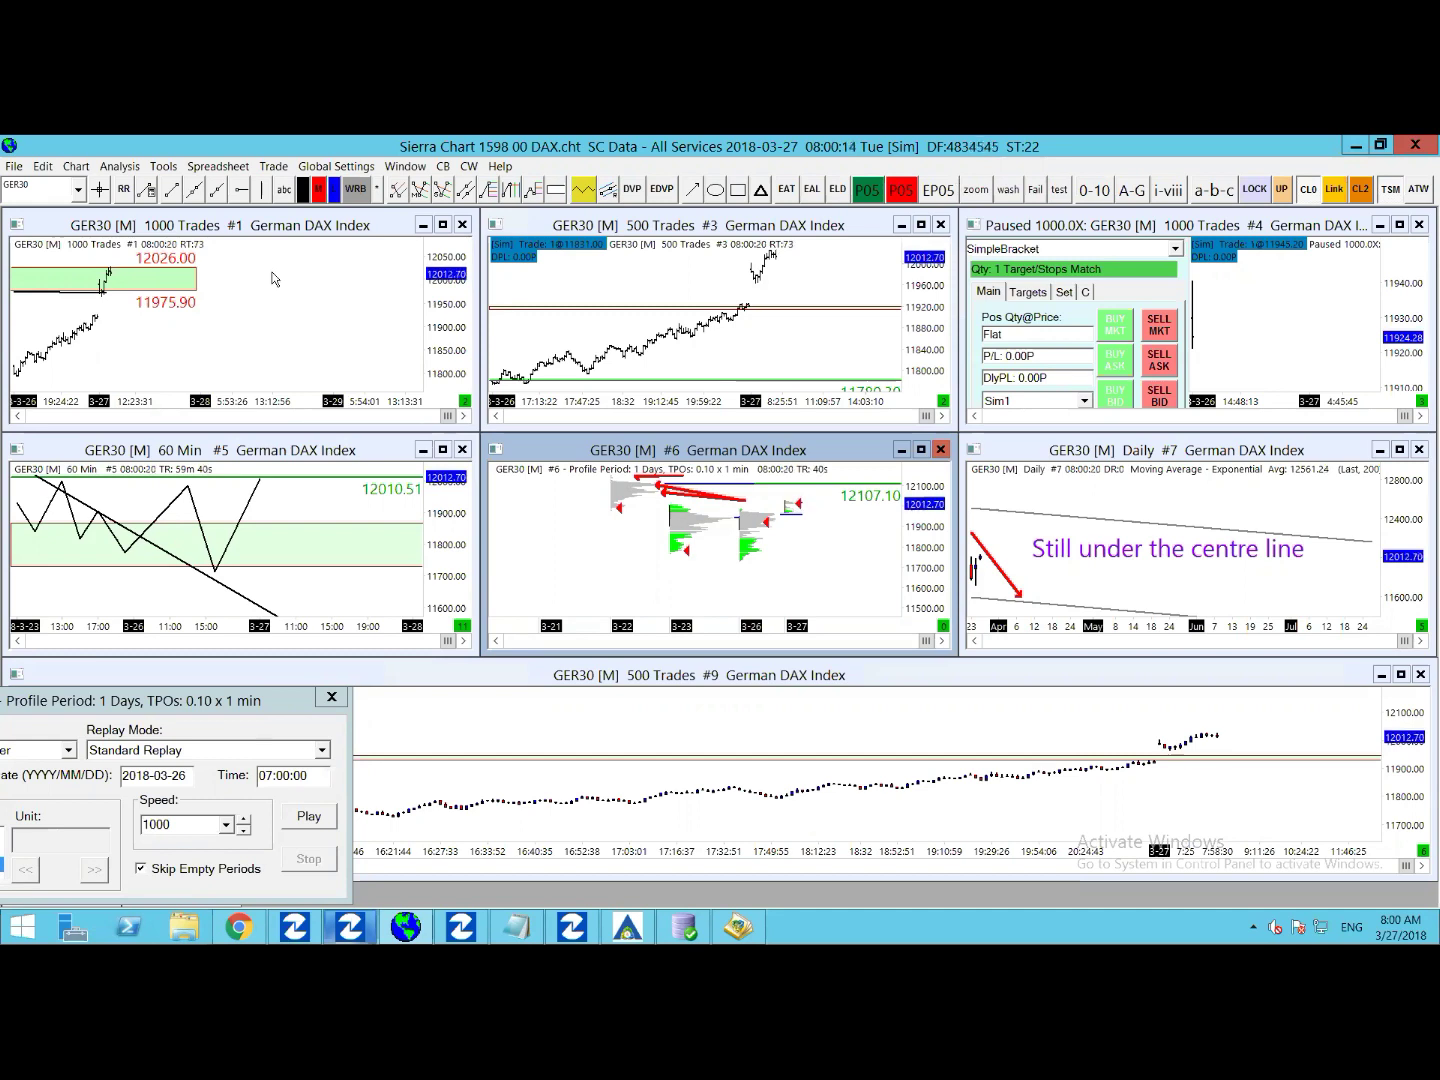
Enlarge the #6 daily profile chart to review the marked levels, and return to the multi-chart layout
double_click(641, 451)
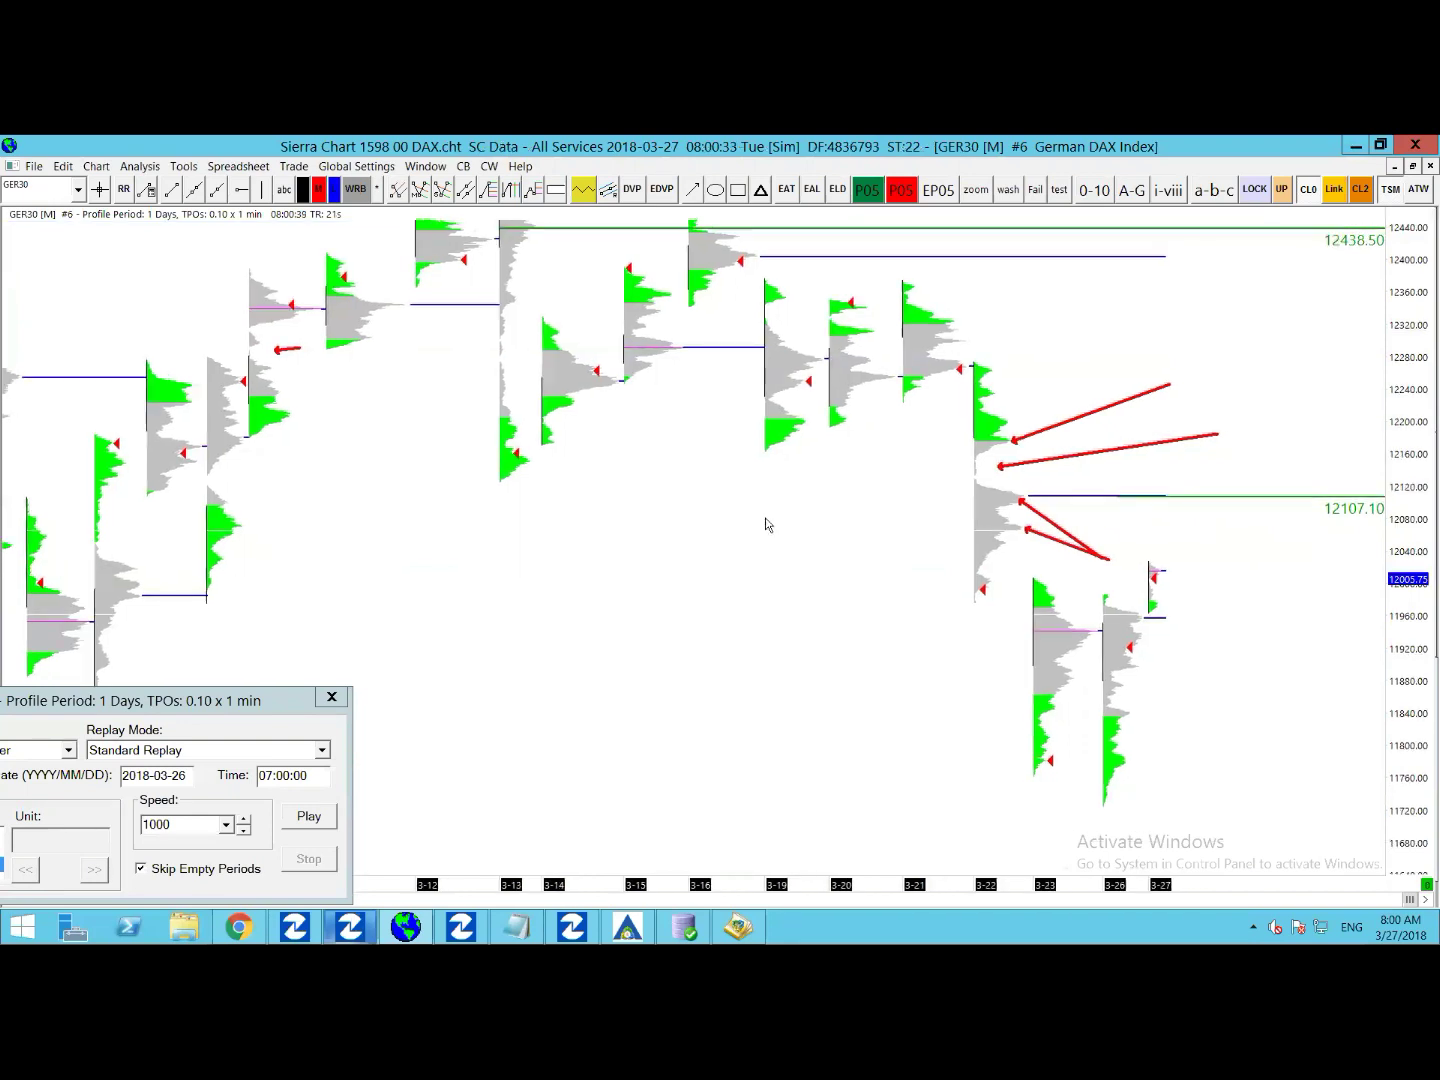
key(ctrl+F5)
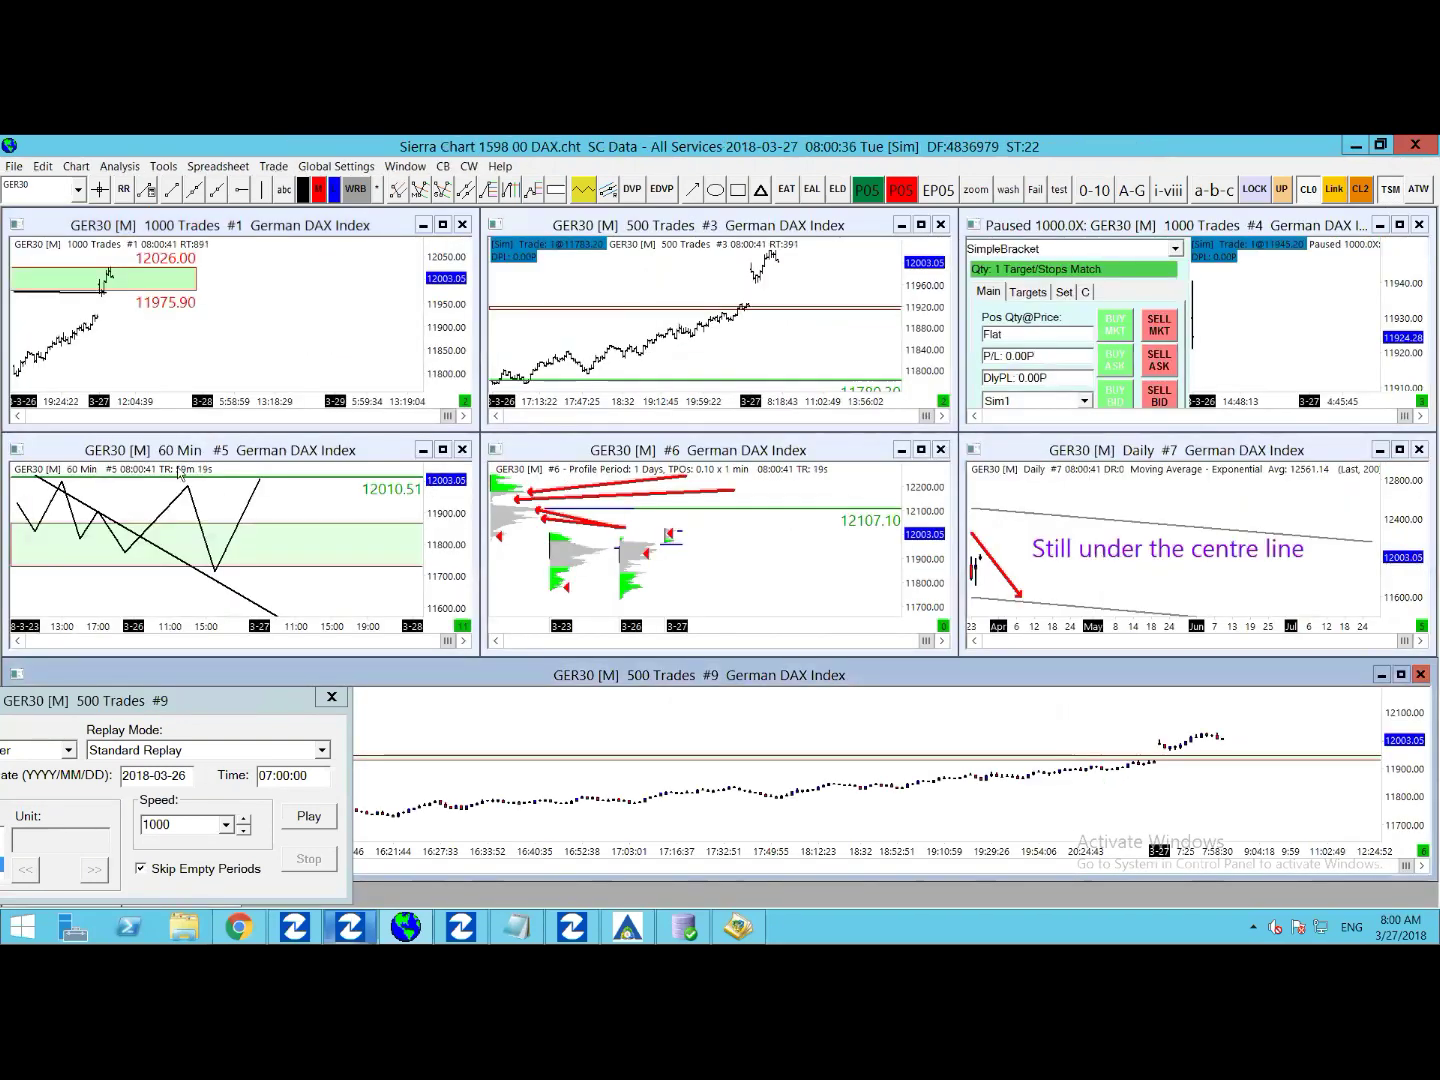
Enlarge the 60 Min chart #5 and draw a short red arrow pointing at the last swing low on the descending trendline
double_click(178, 450)
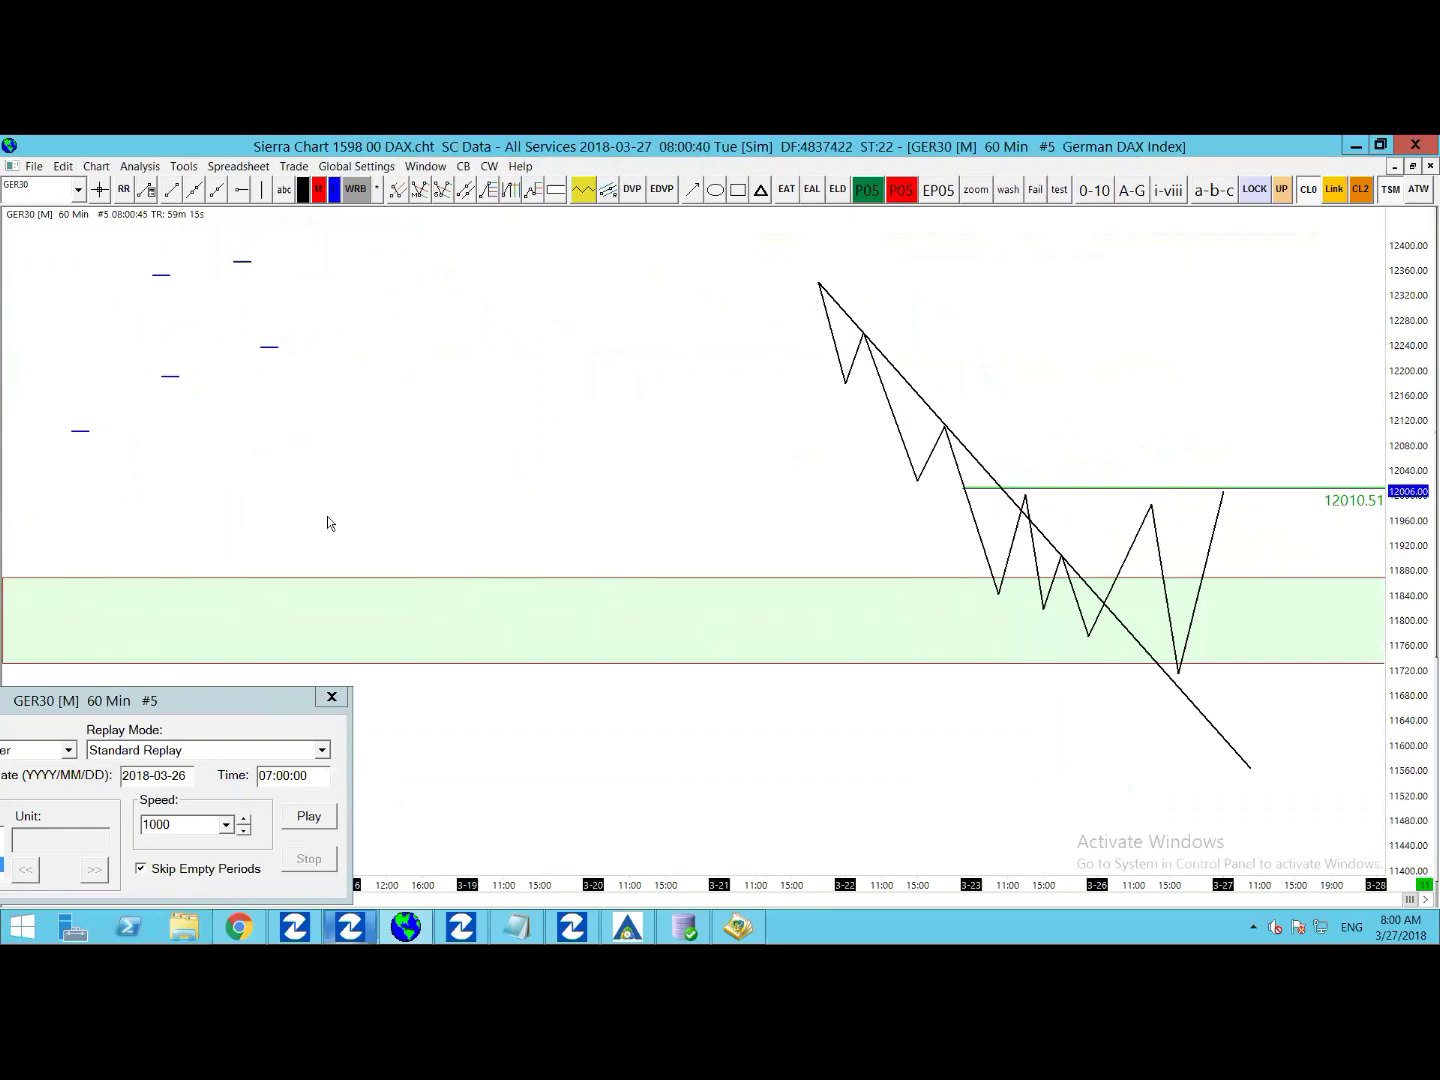
scroll(458, 423, up, 4)
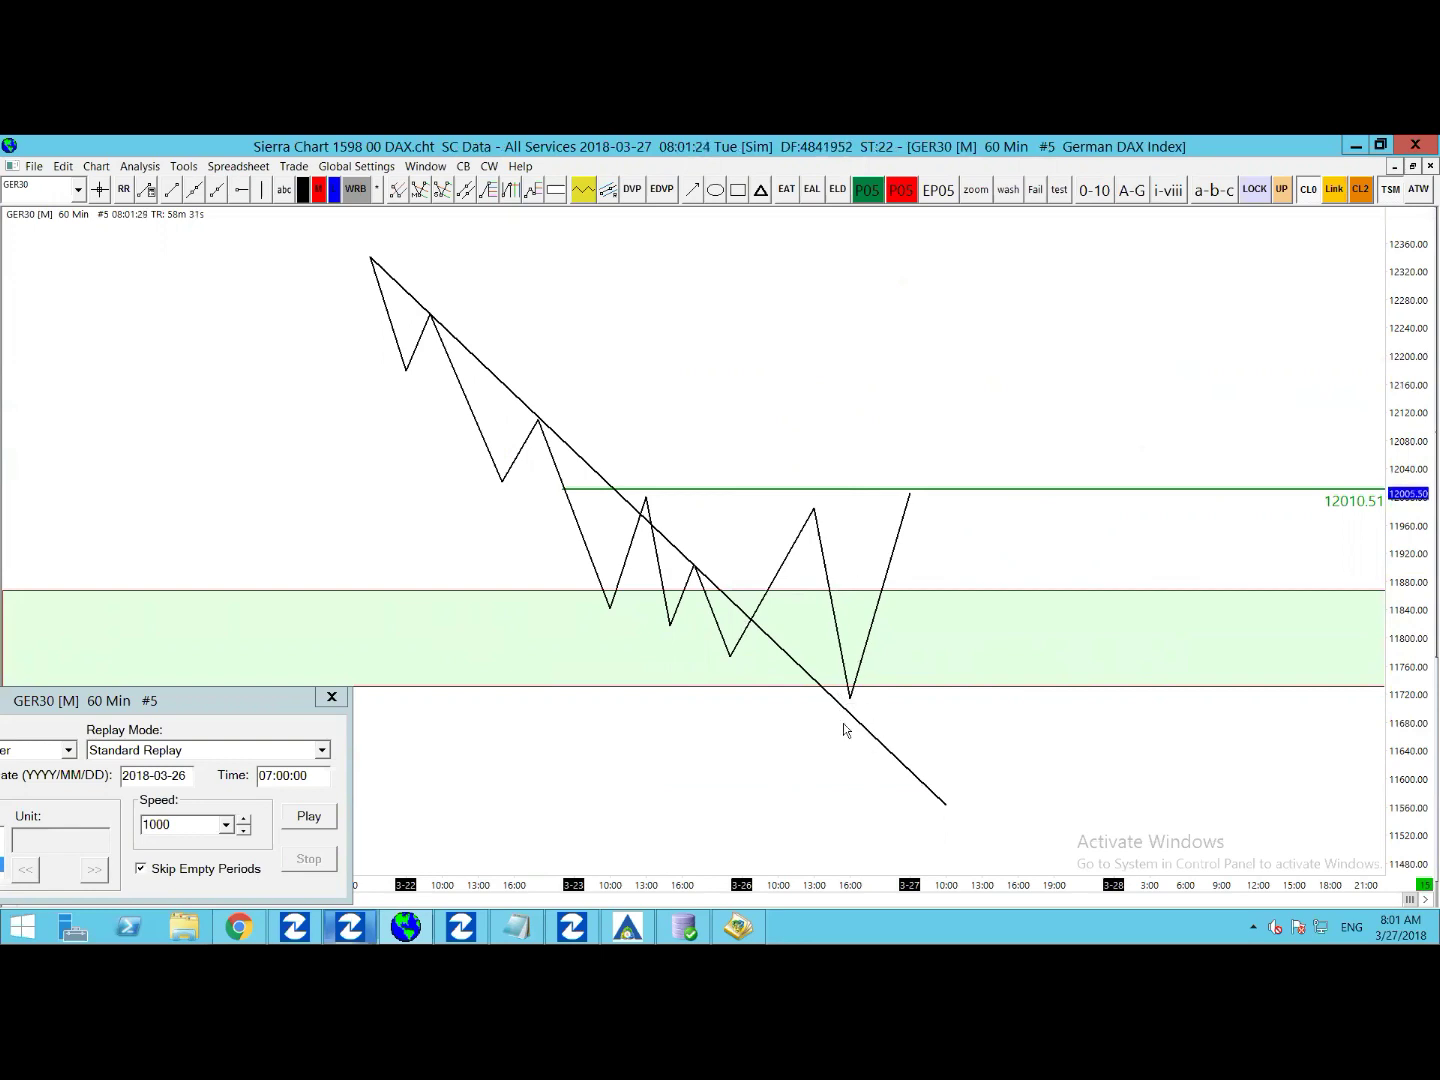
drag(790, 771, 851, 712)
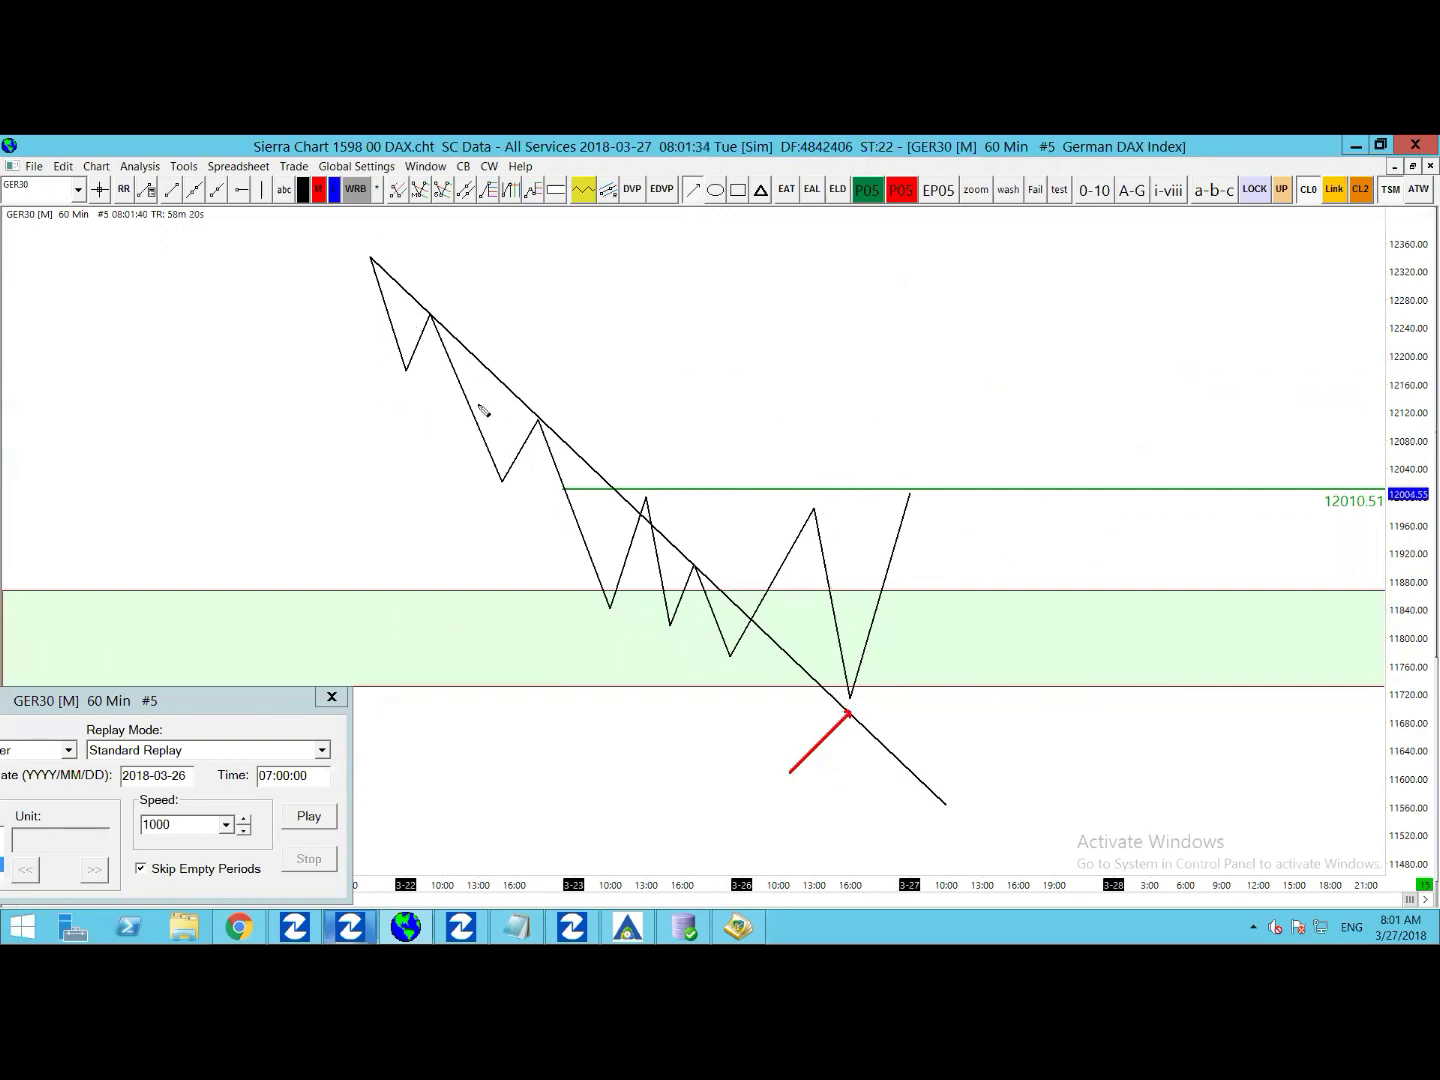
Try a long red arrow alongside the downtrend, undo it, and display the 60 Min chart's prices as OHLC bars
drag(262, 320, 645, 787)
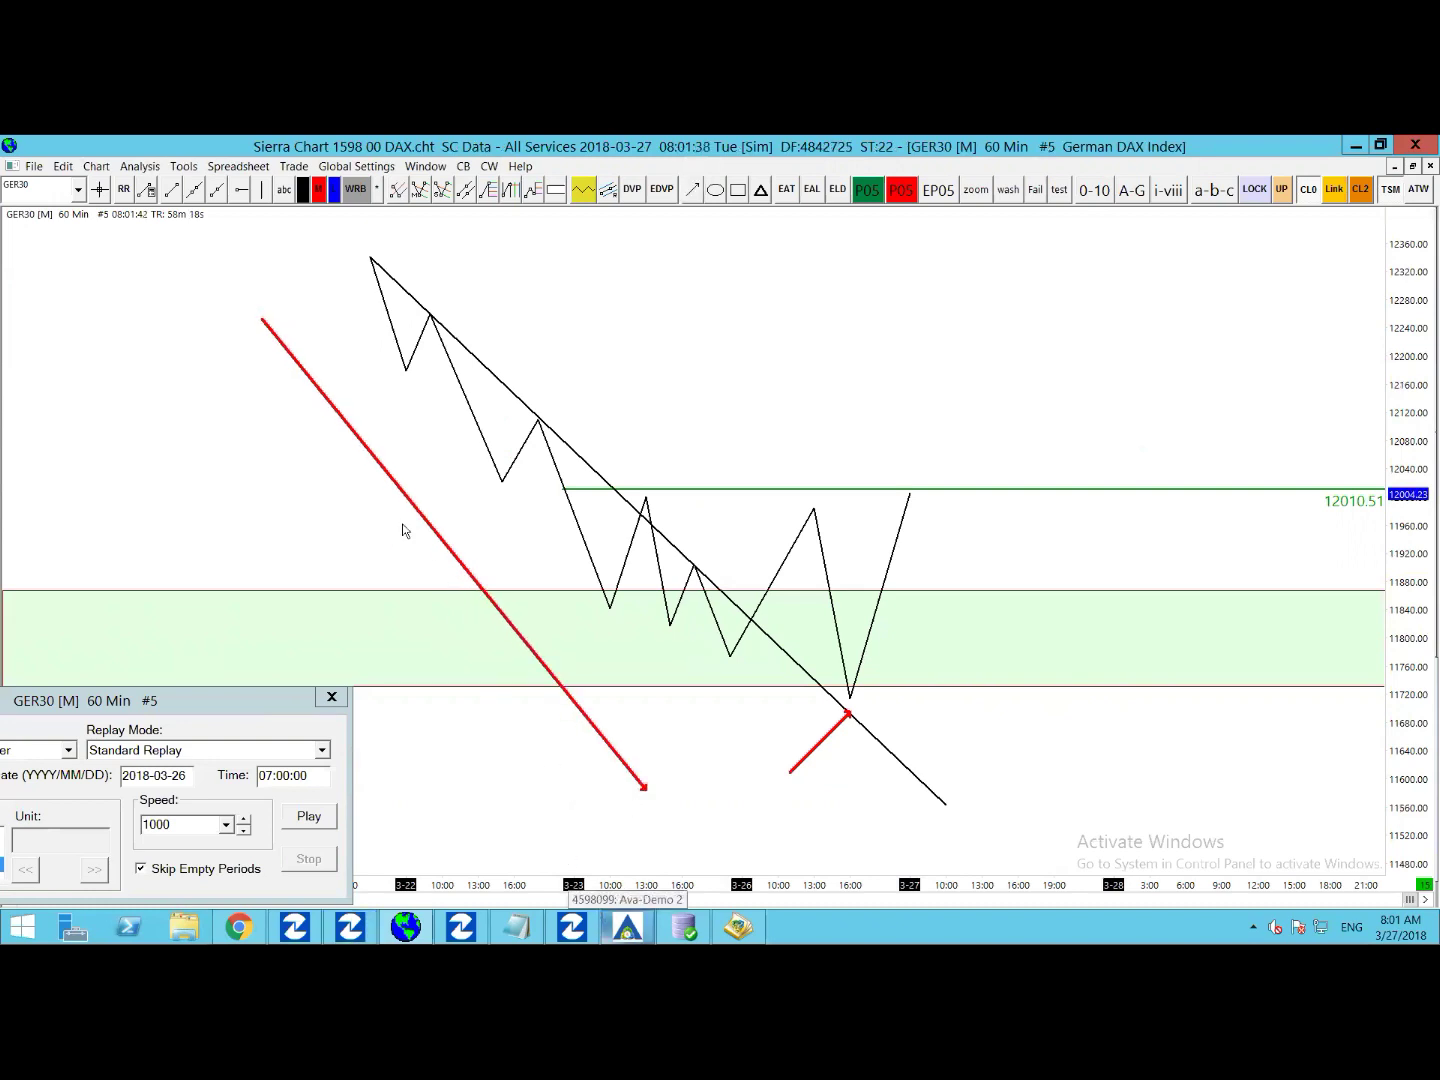
key(ctrl+z)
right_click(754, 303)
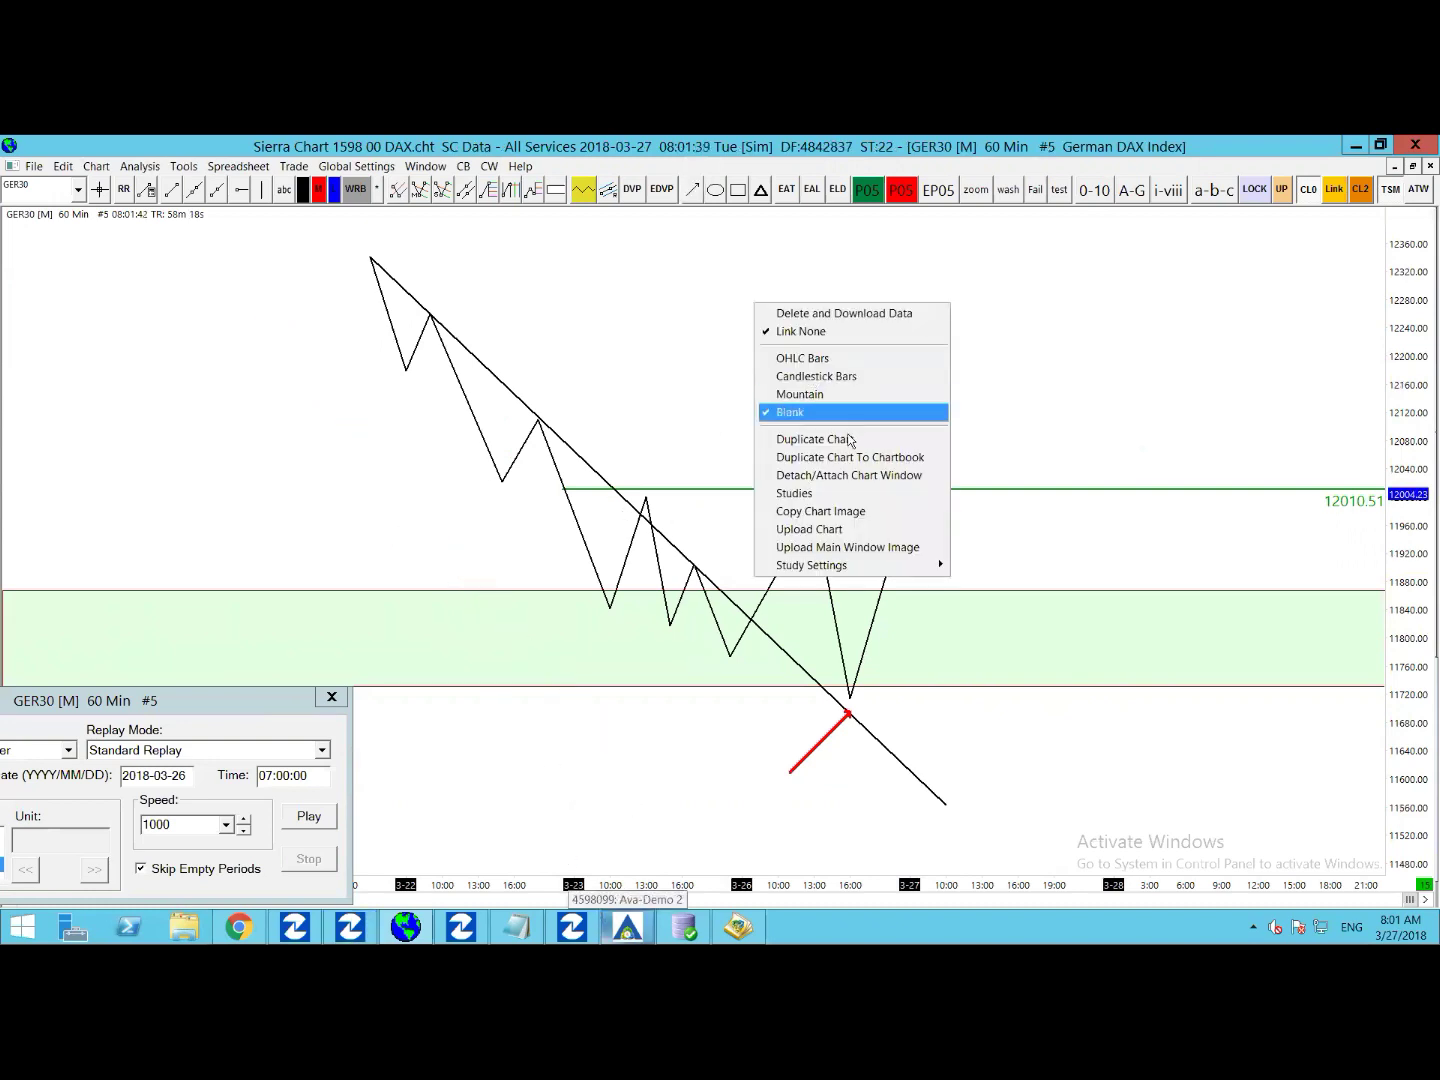
click(838, 362)
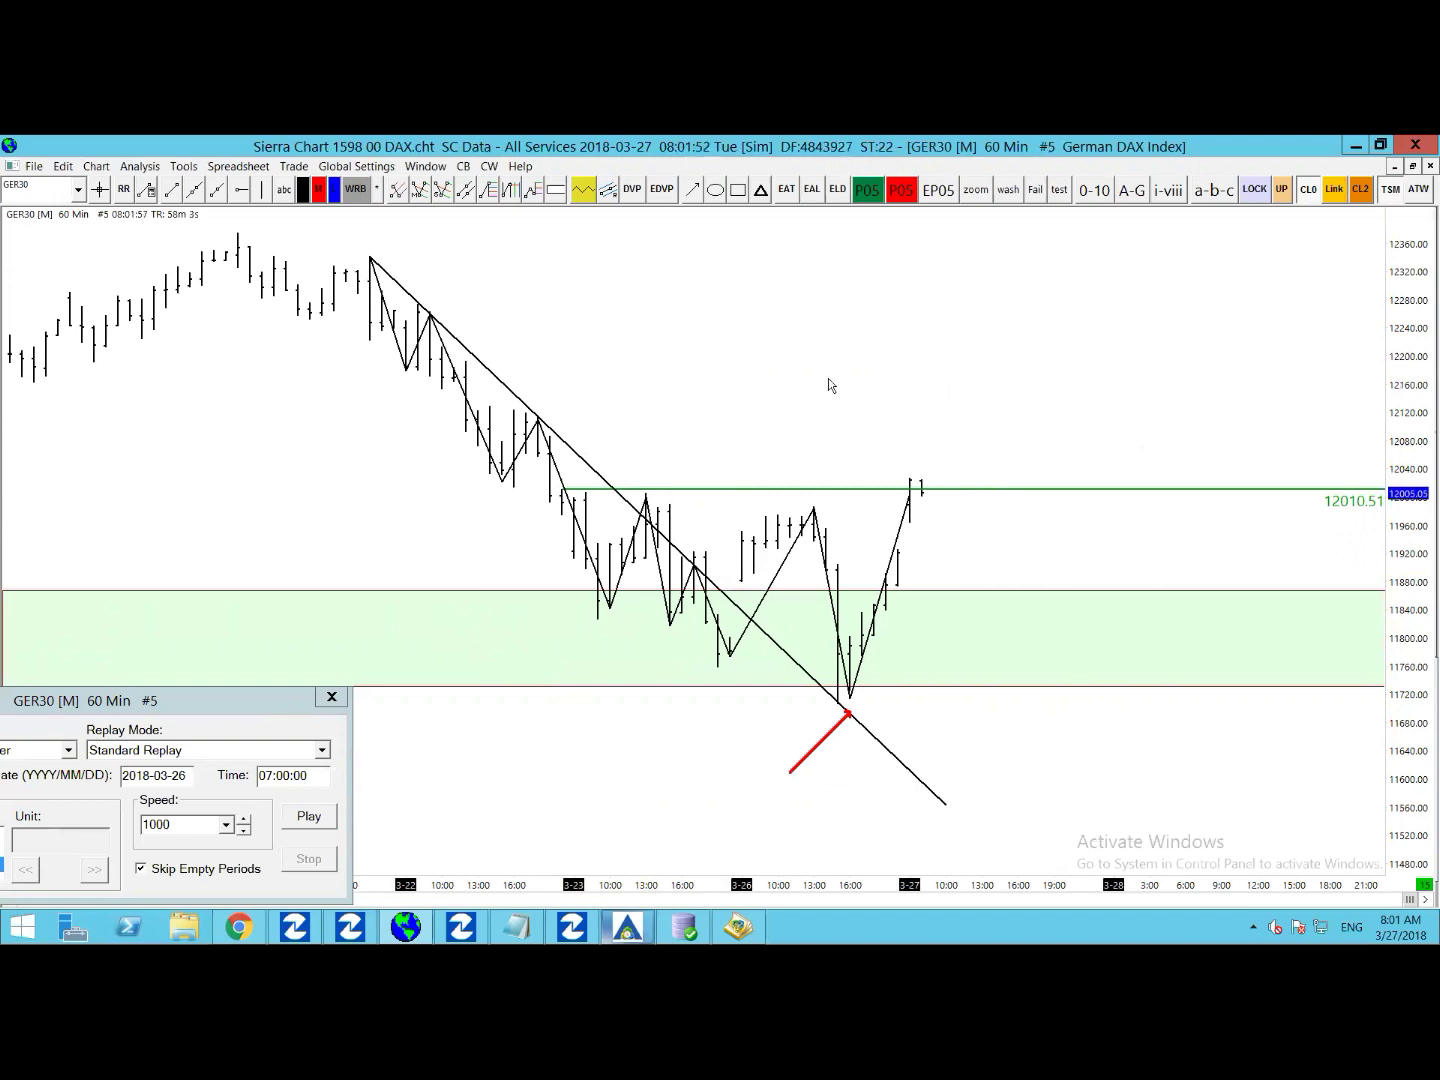
Enlarge the 1000 Trades replay chart #4, advance its replay to about 09:14, and mark the low before the gap with a red arrow
key(ctrl+F5)
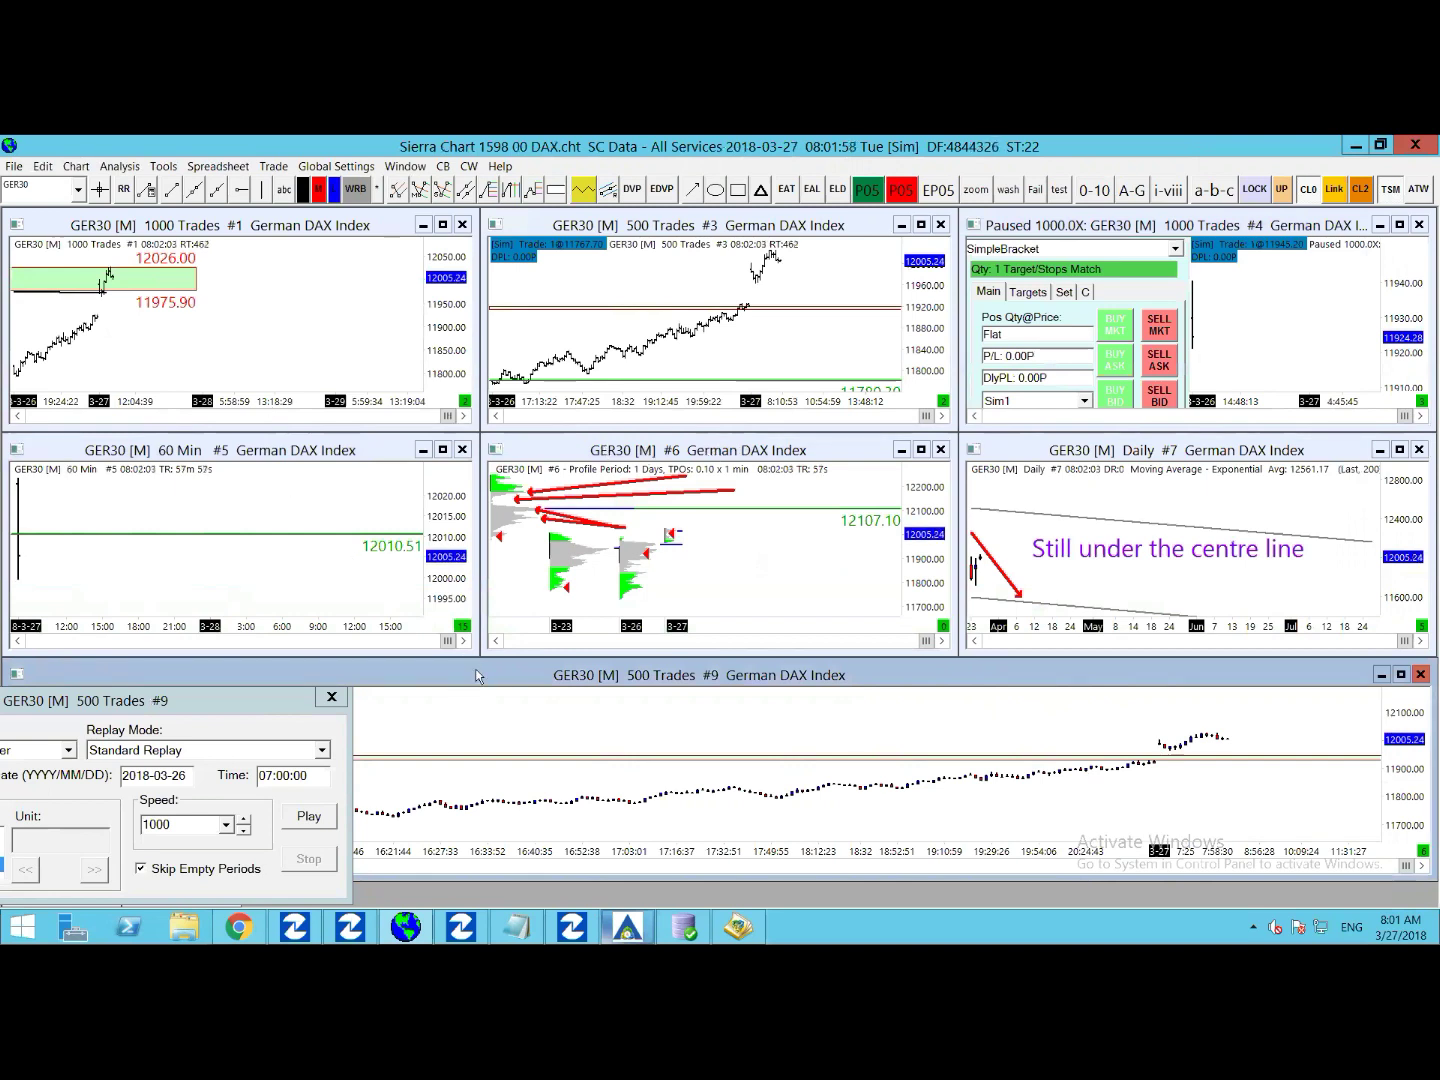
double_click(1139, 229)
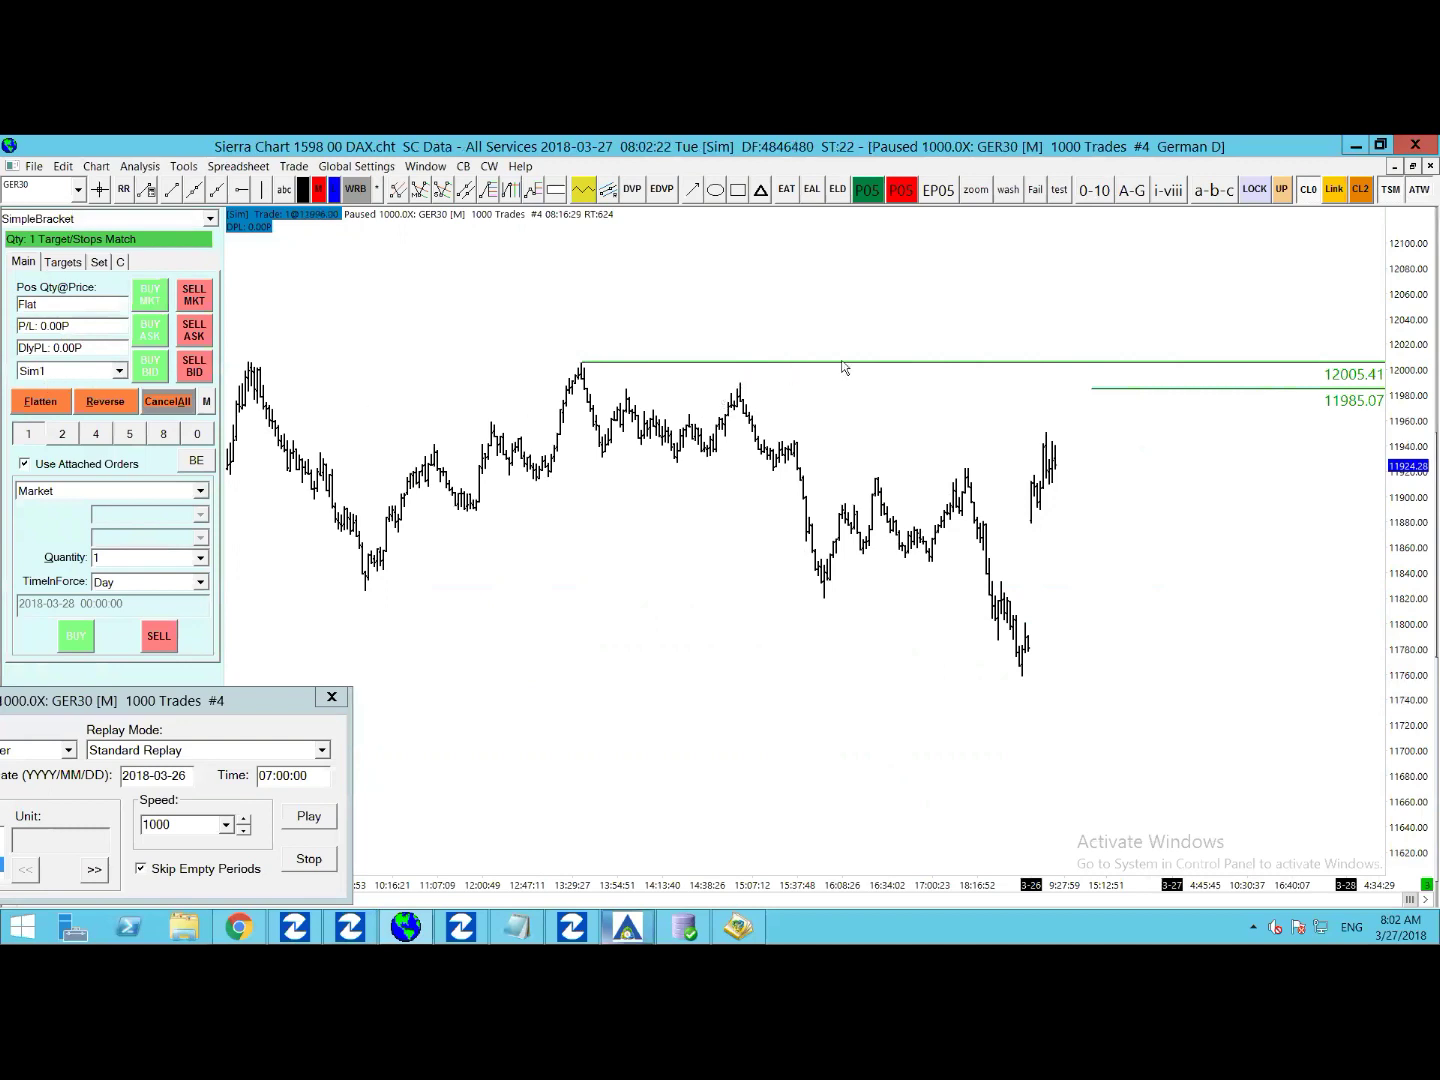
click(334, 814)
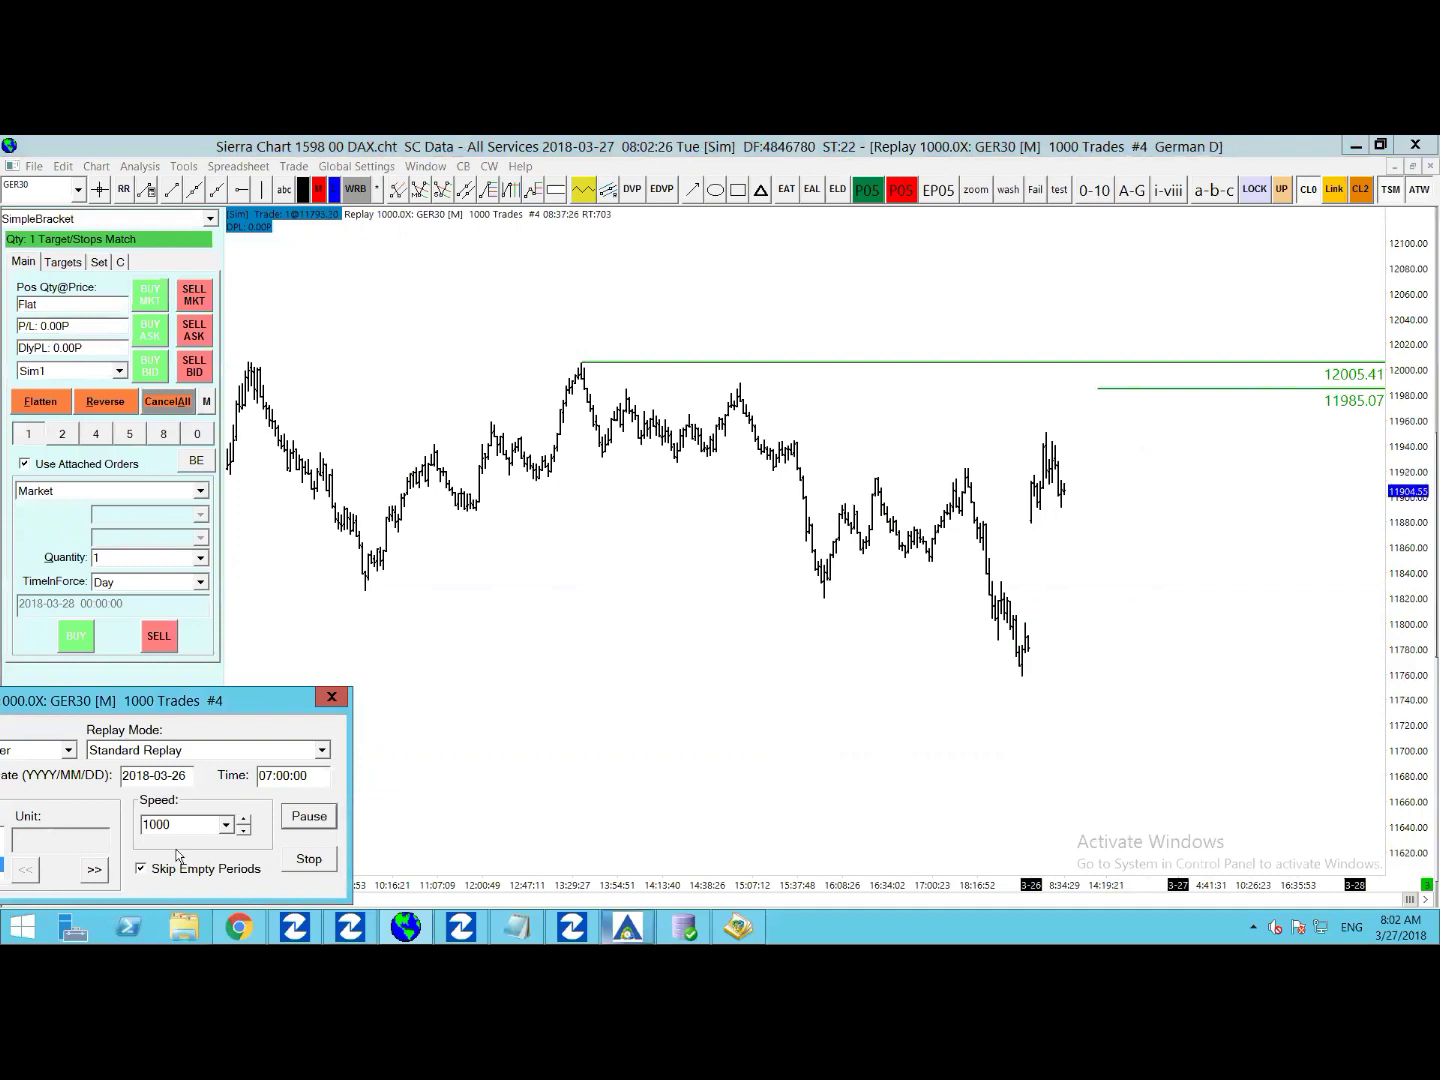
click(325, 816)
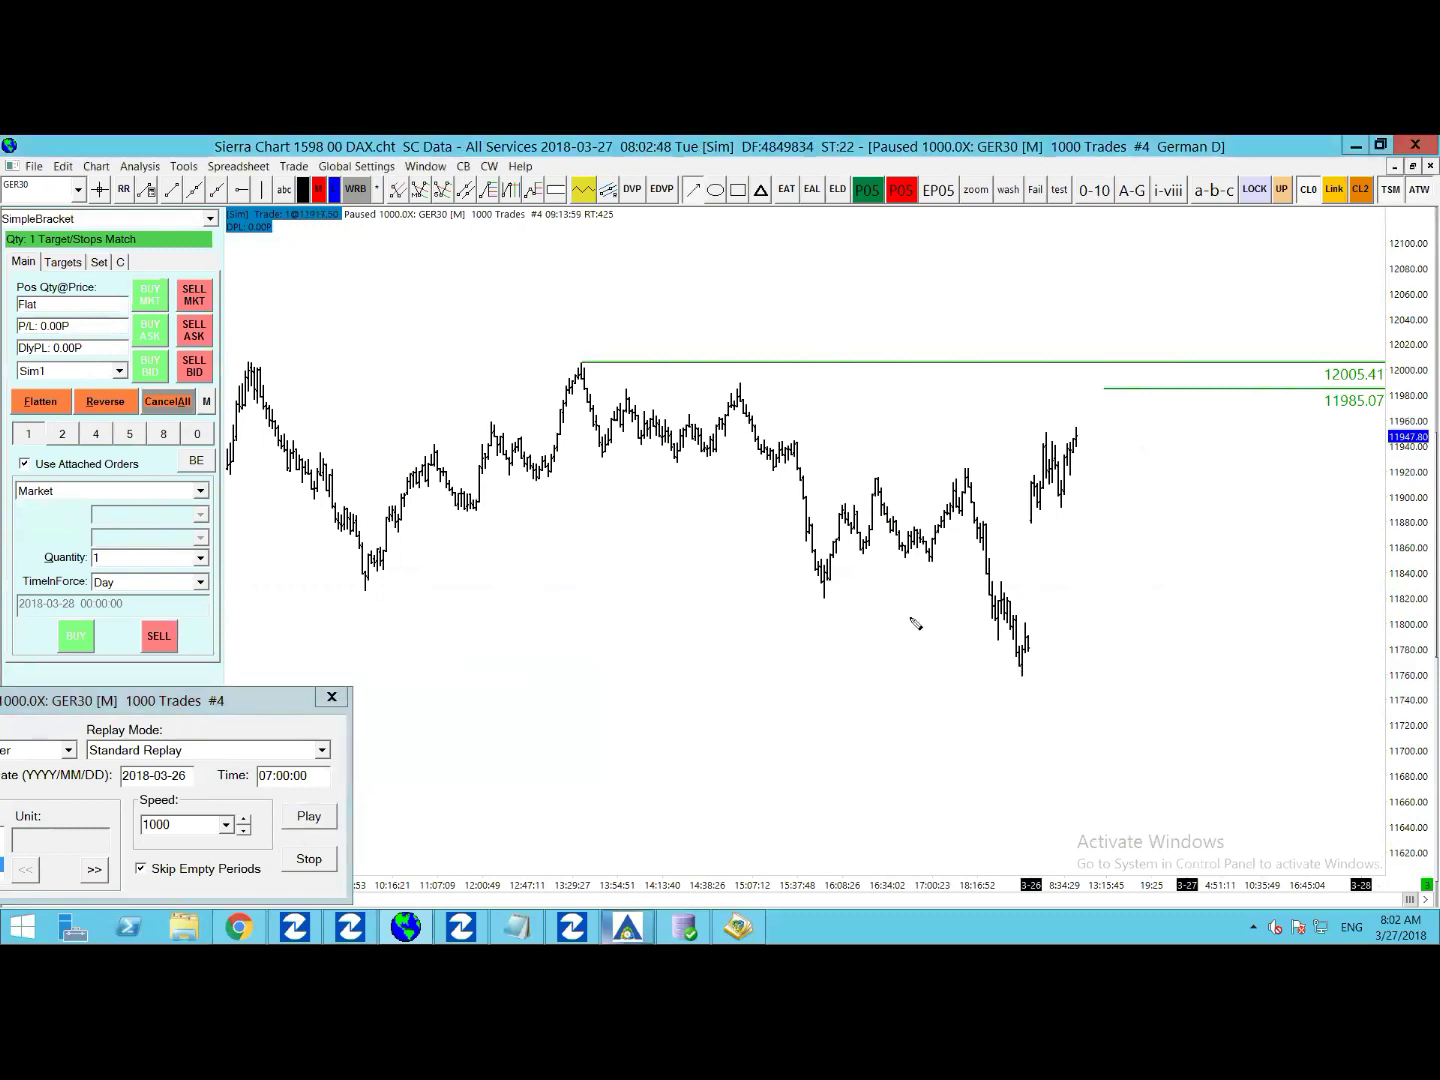
drag(941, 708, 1008, 673)
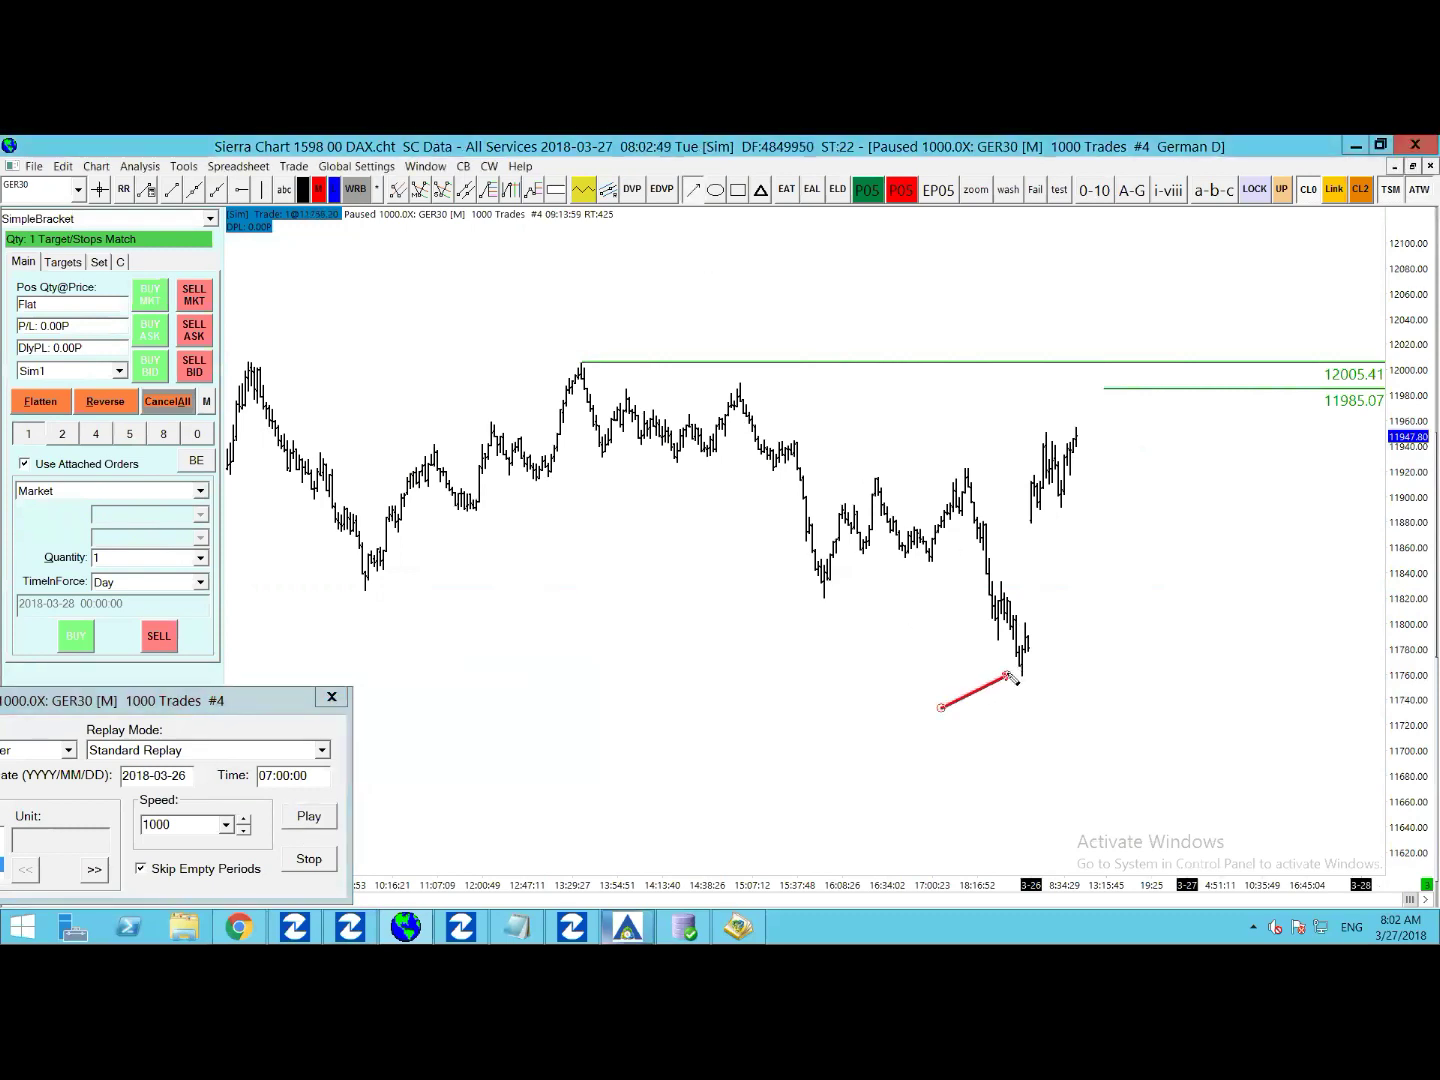
Advance the chart #4 replay in short stages to about 15:02, pausing it between stages
click(309, 817)
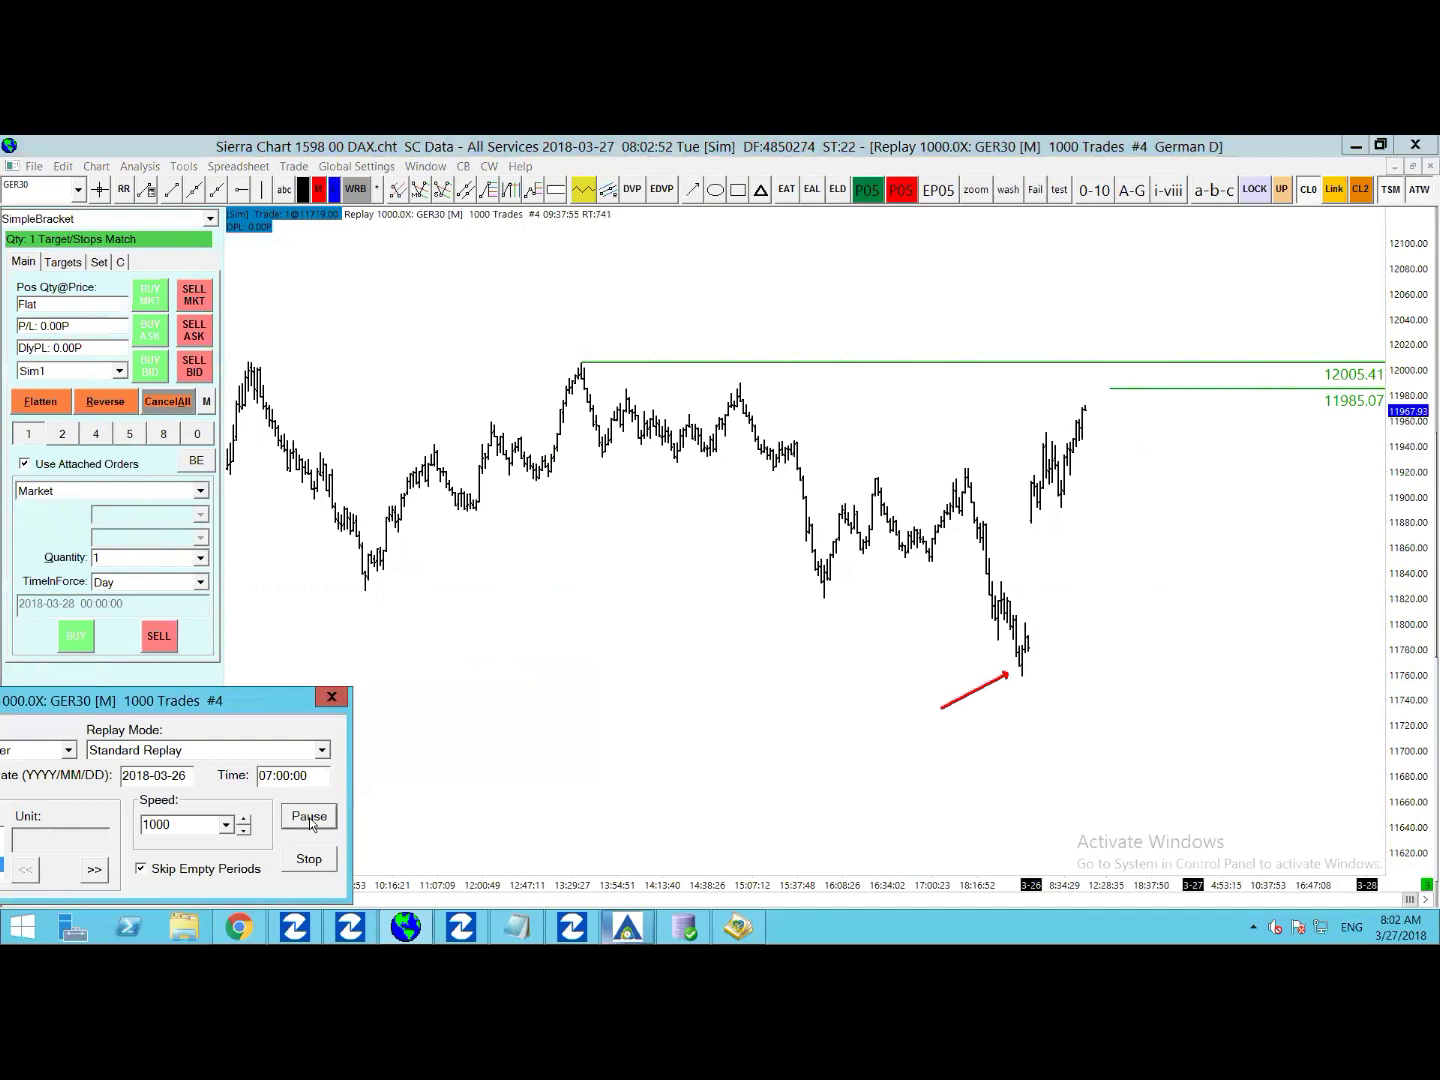
click(309, 818)
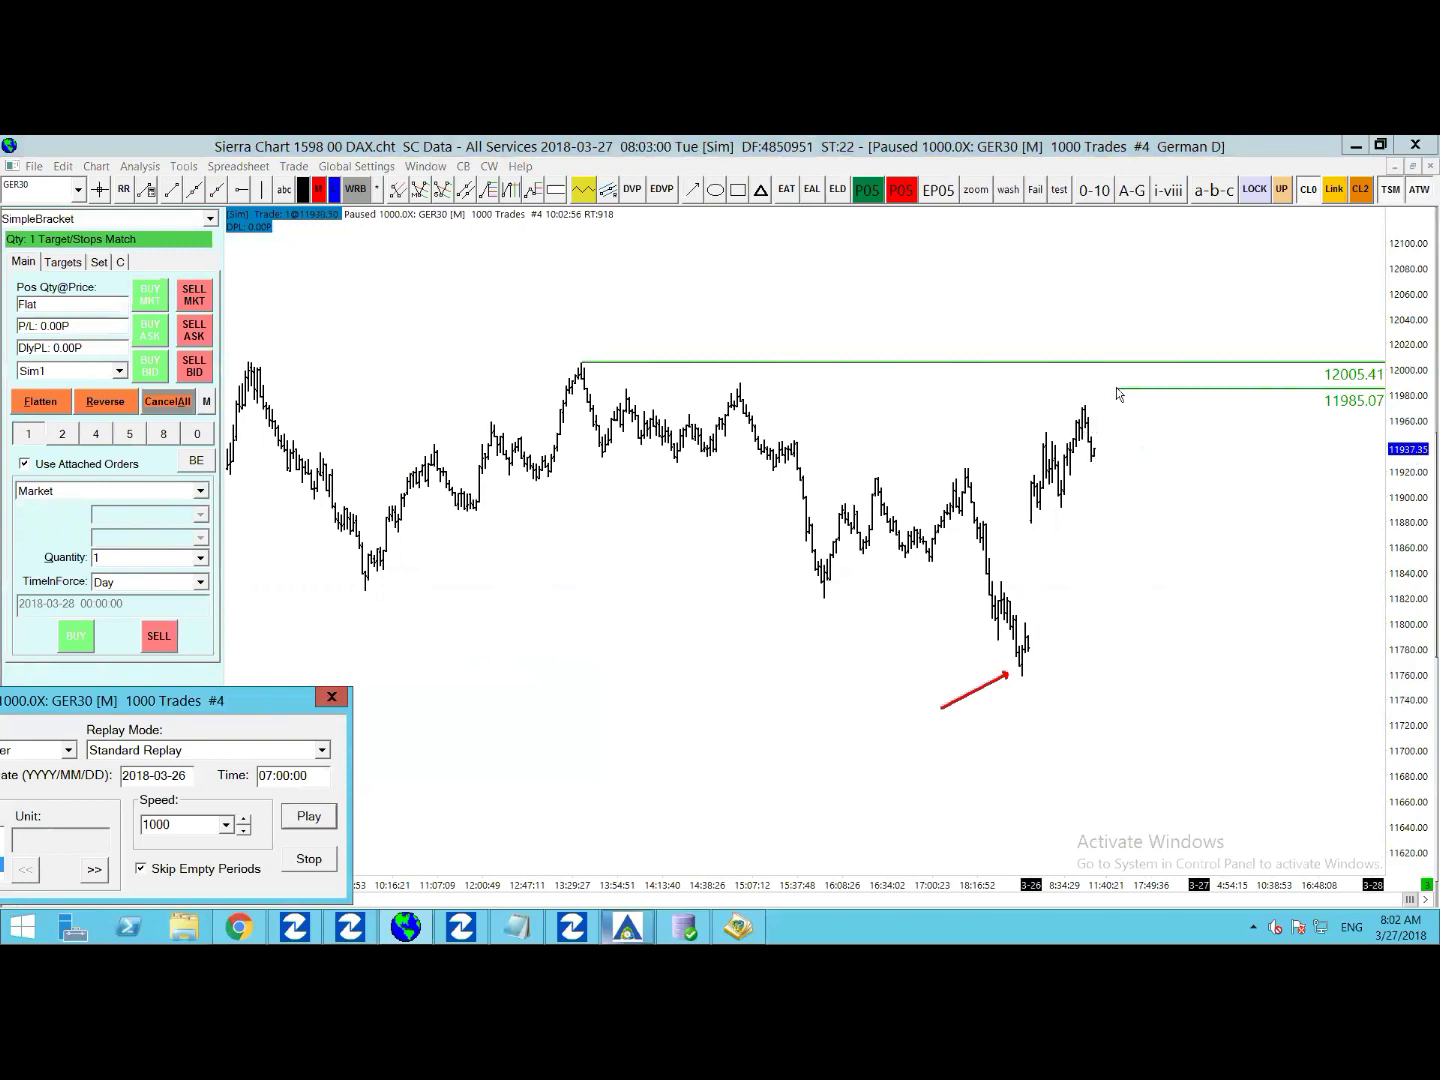
click(303, 822)
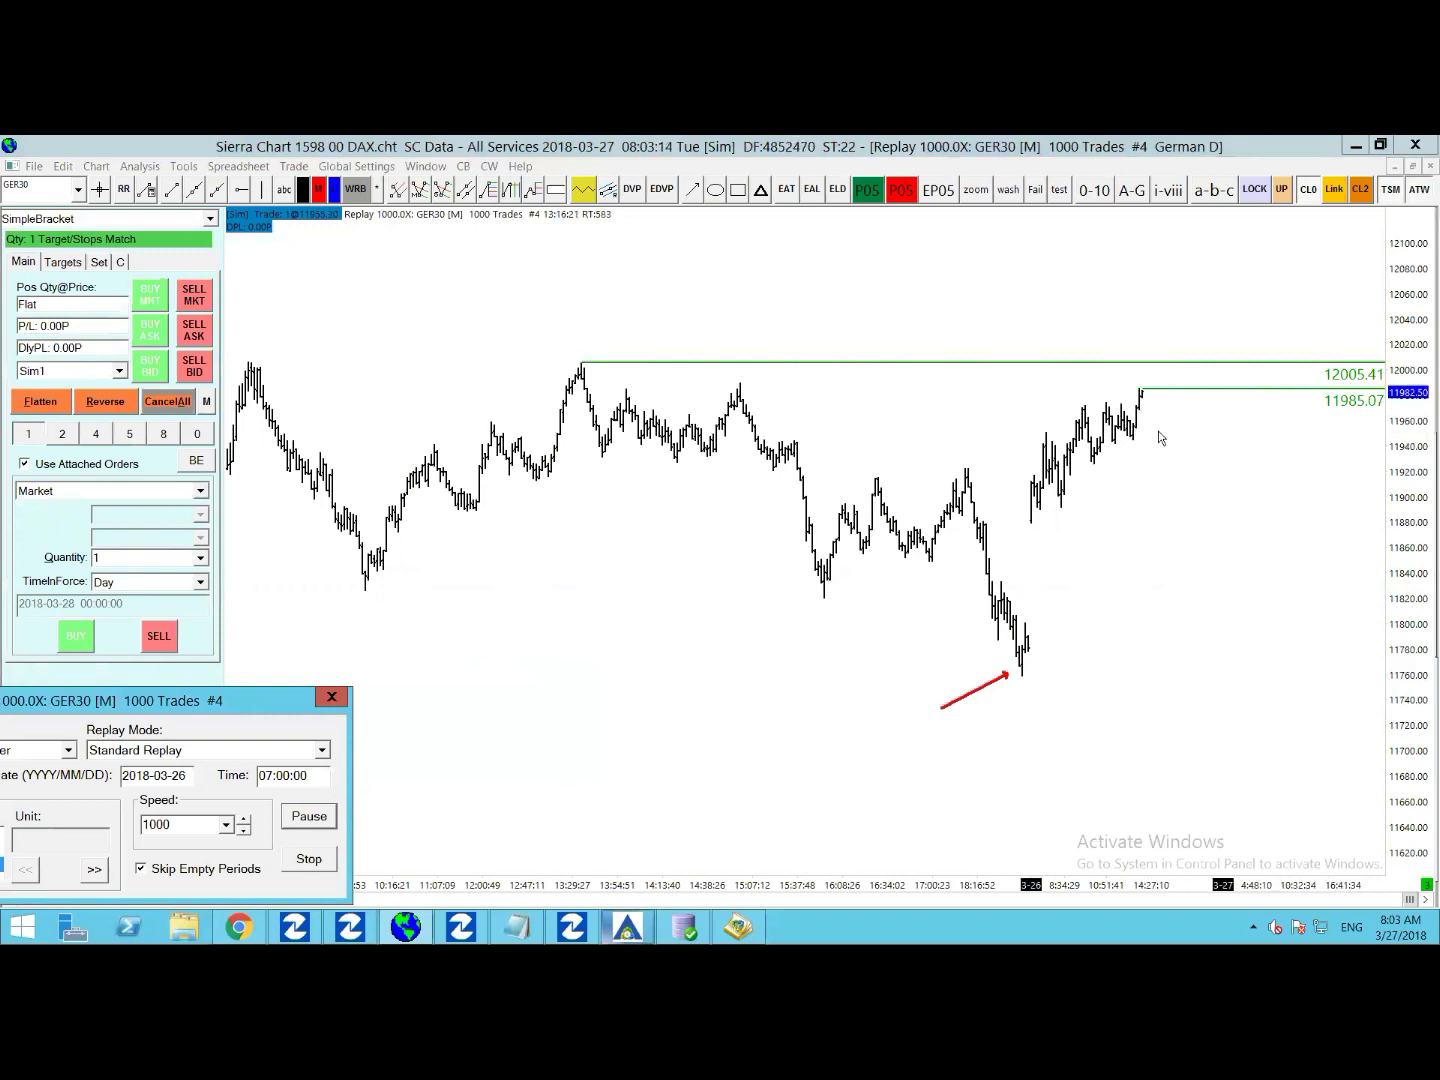
click(310, 816)
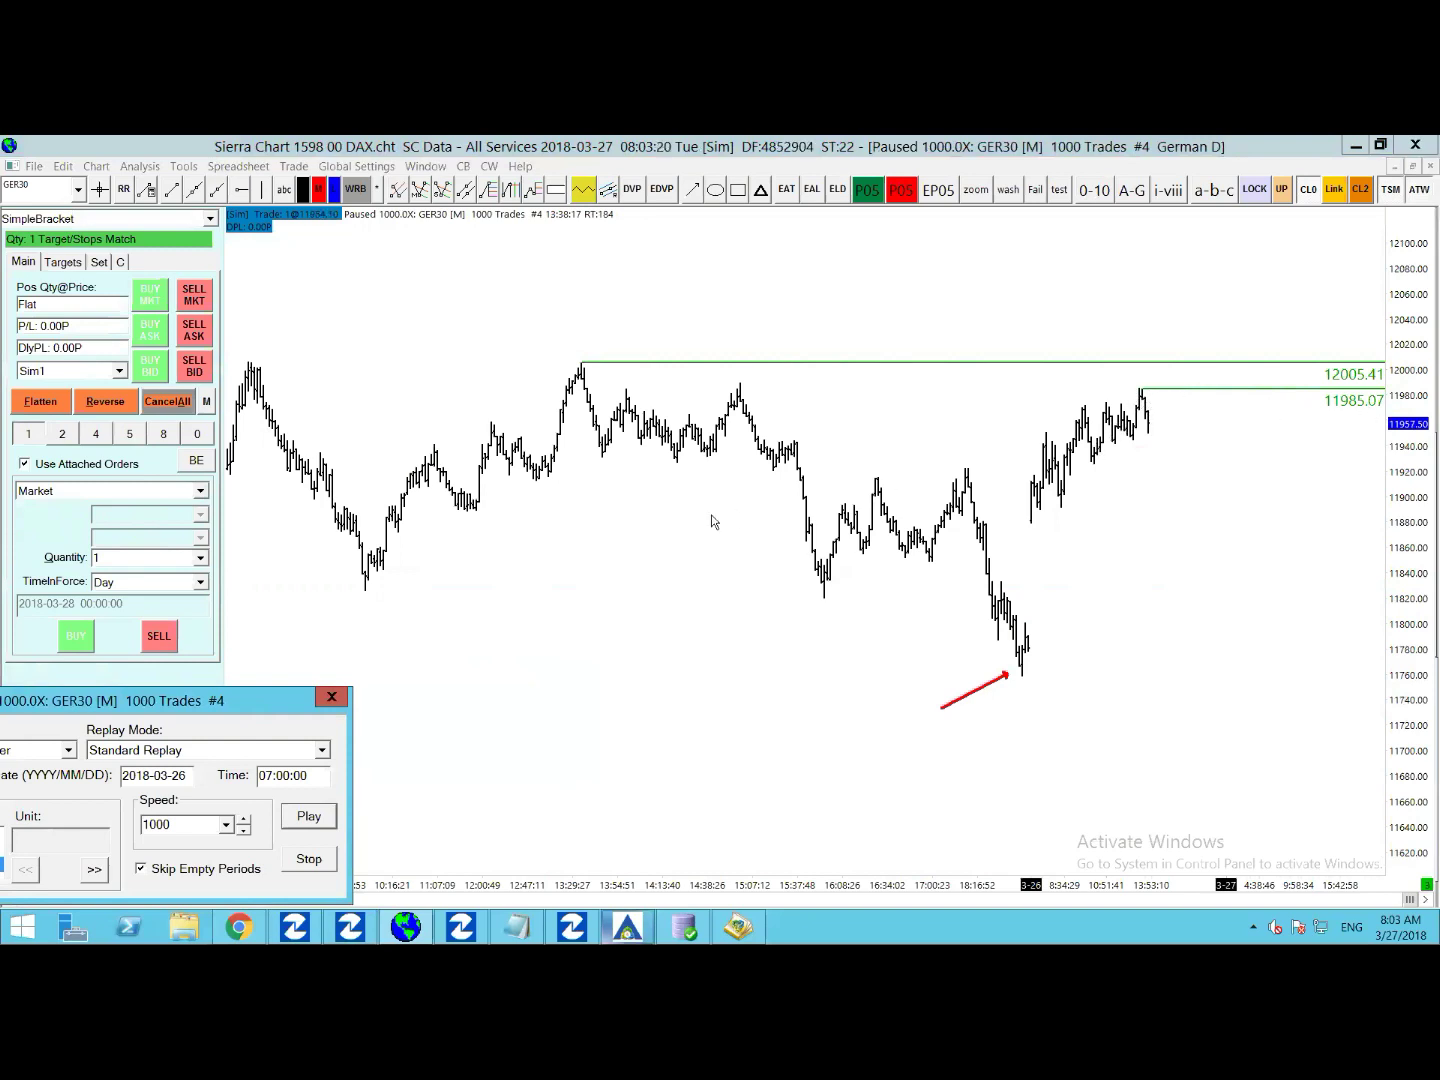
click(310, 818)
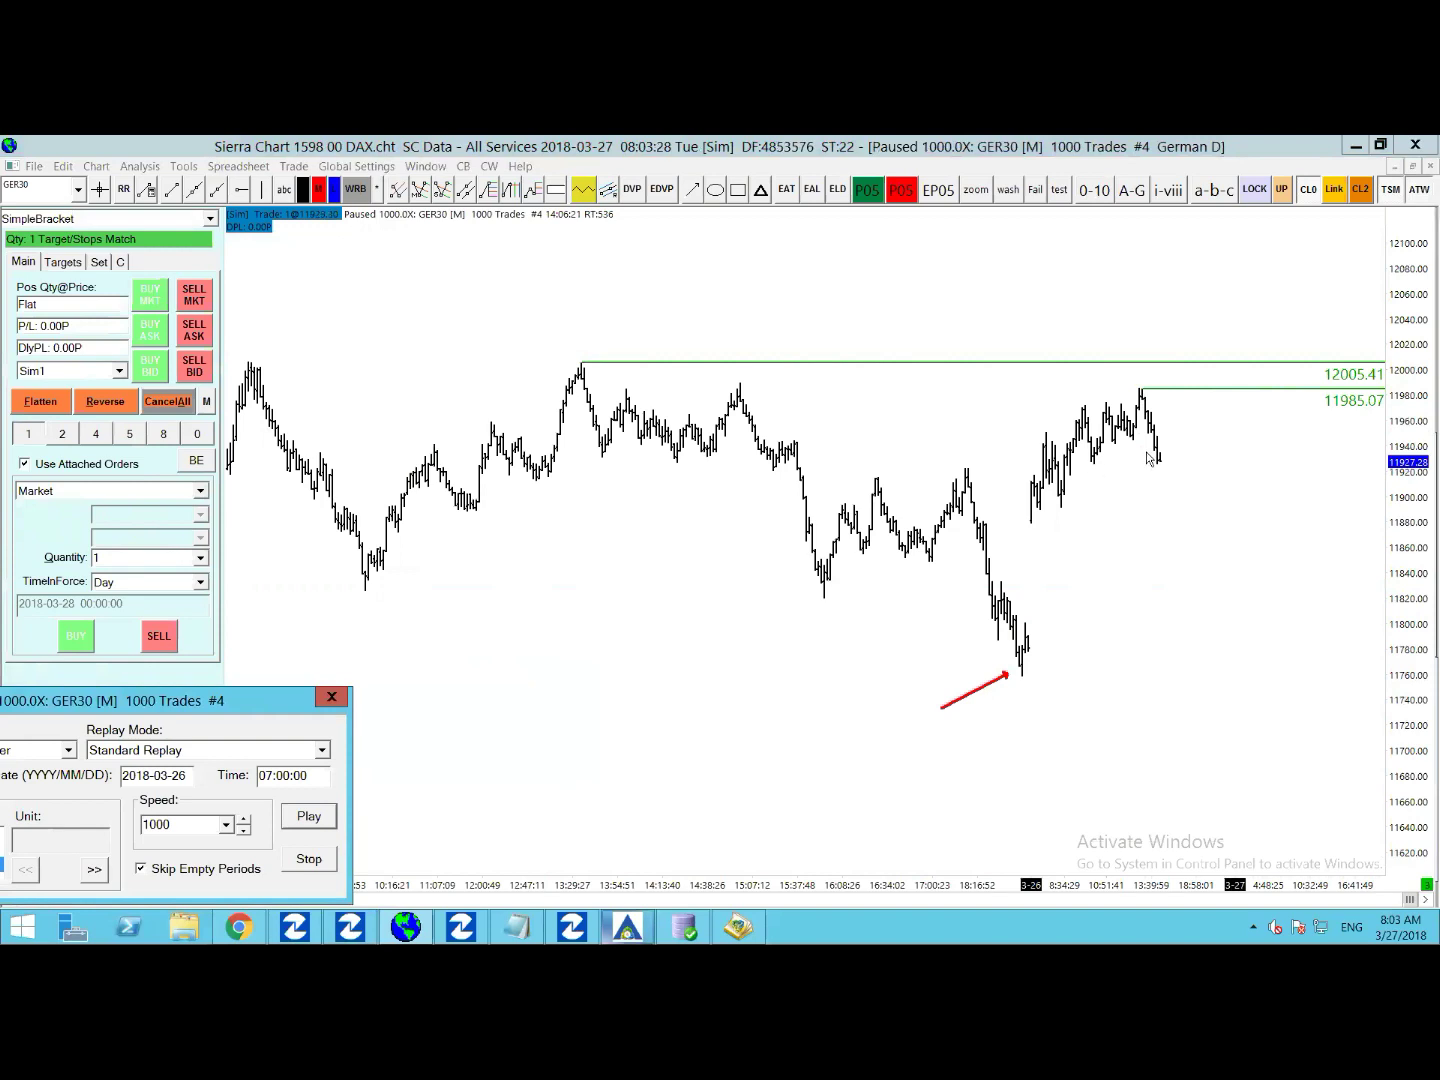
click(306, 817)
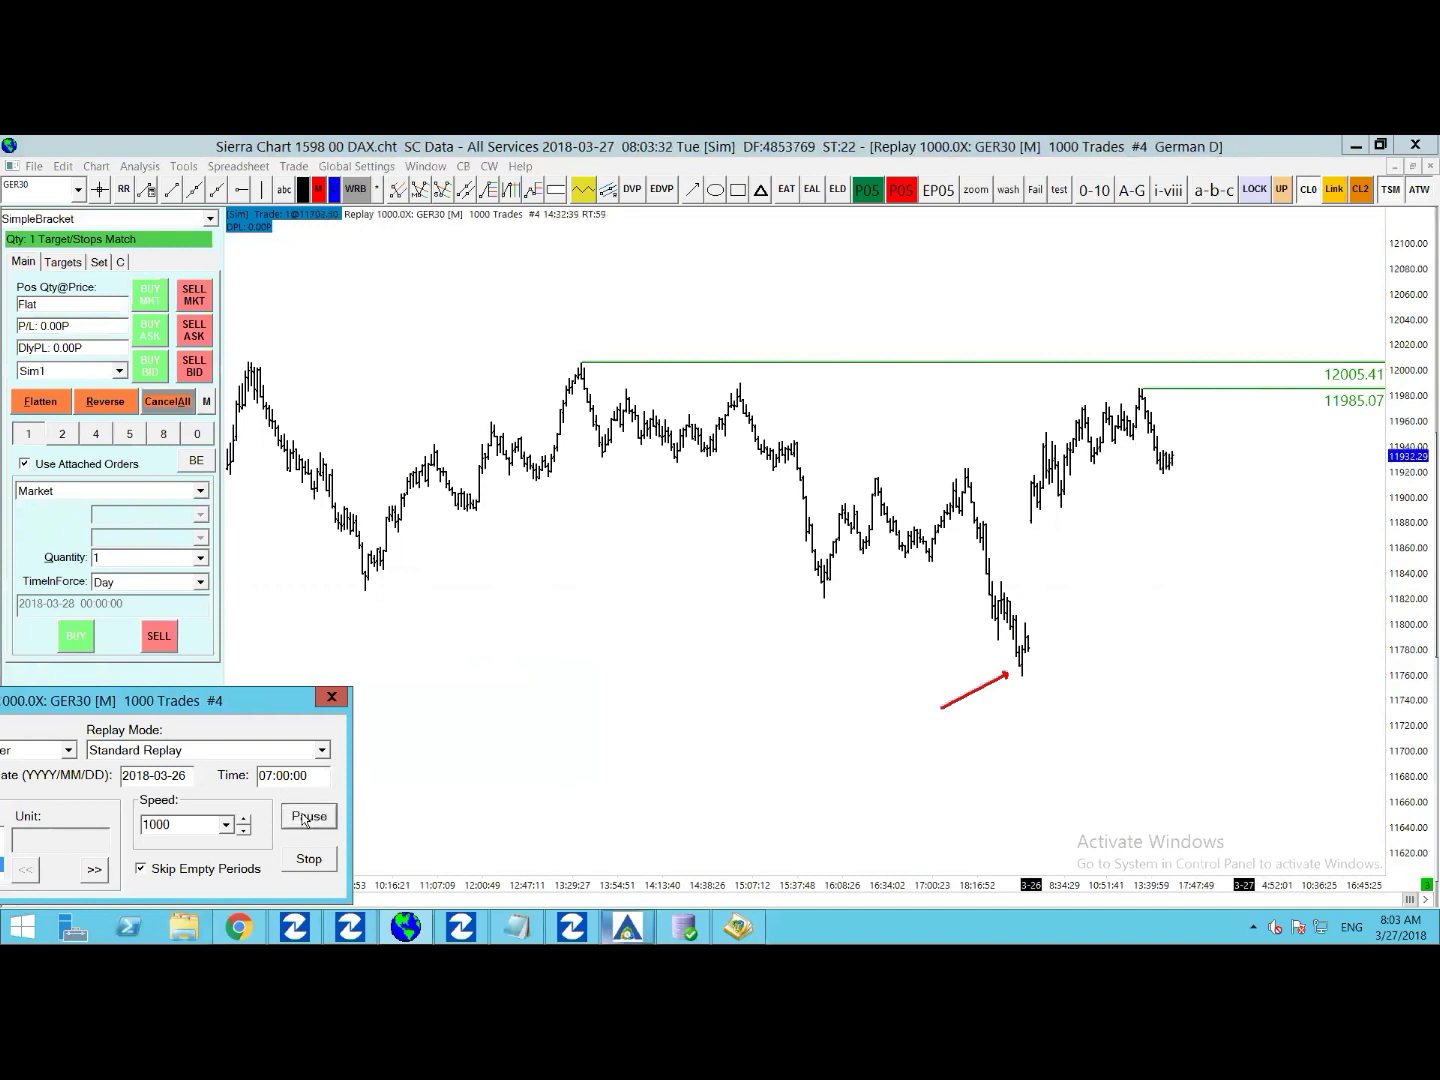
click(306, 817)
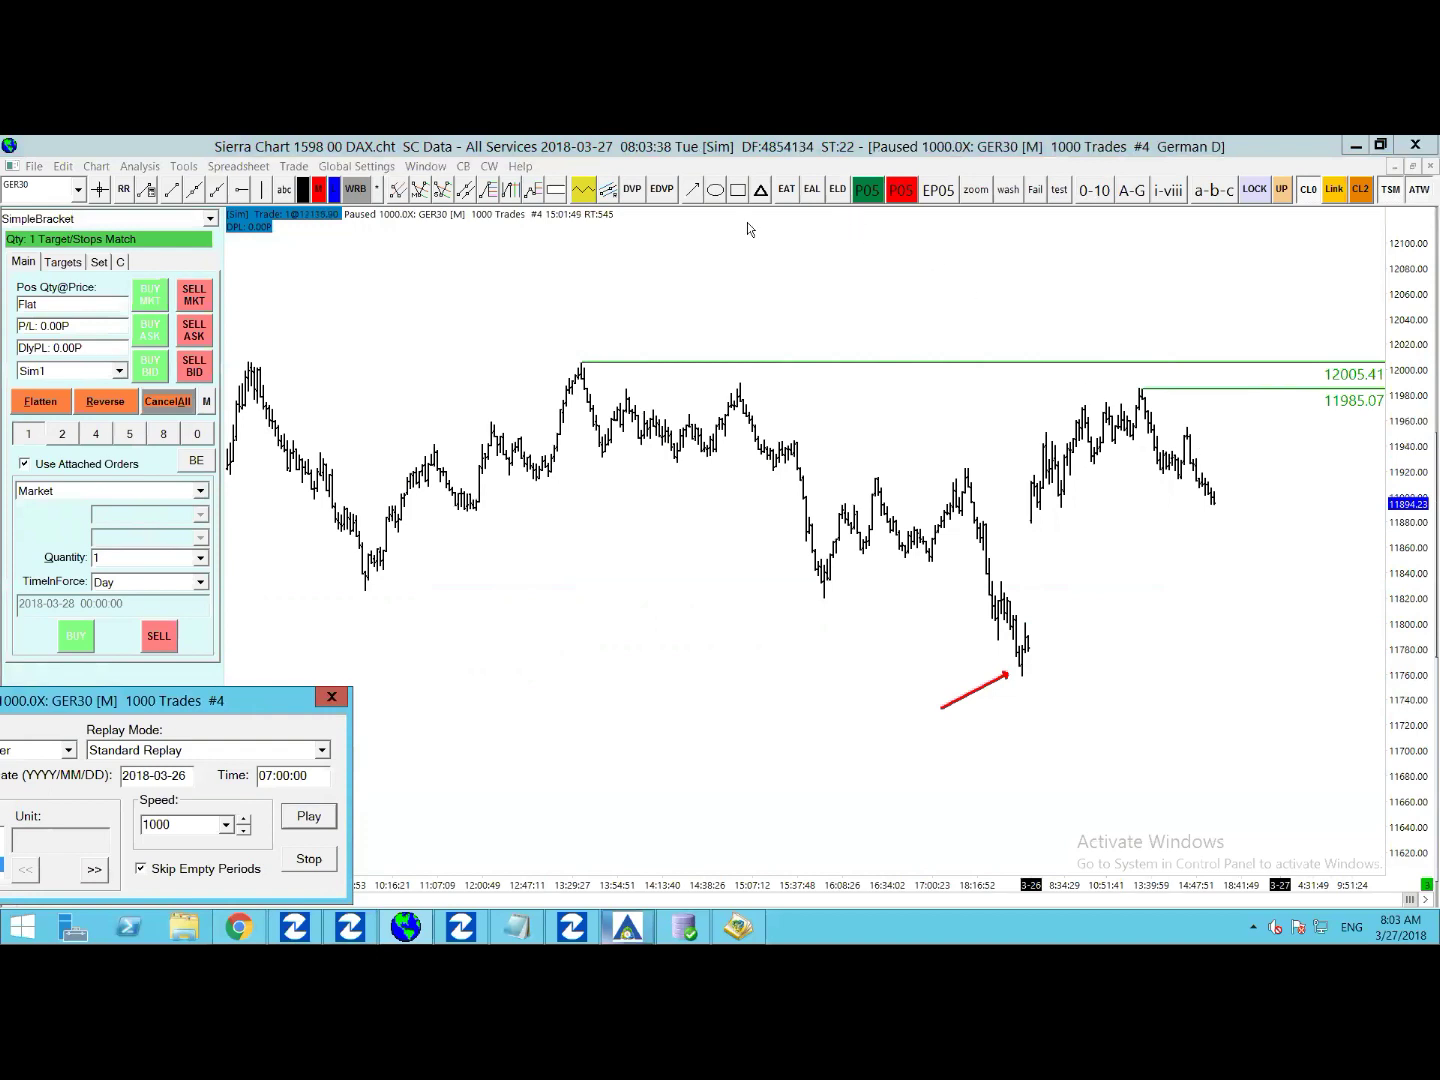
Draw an extending rectangle zone from the last minor swing high, covering about 11930 to 11945
click(556, 191)
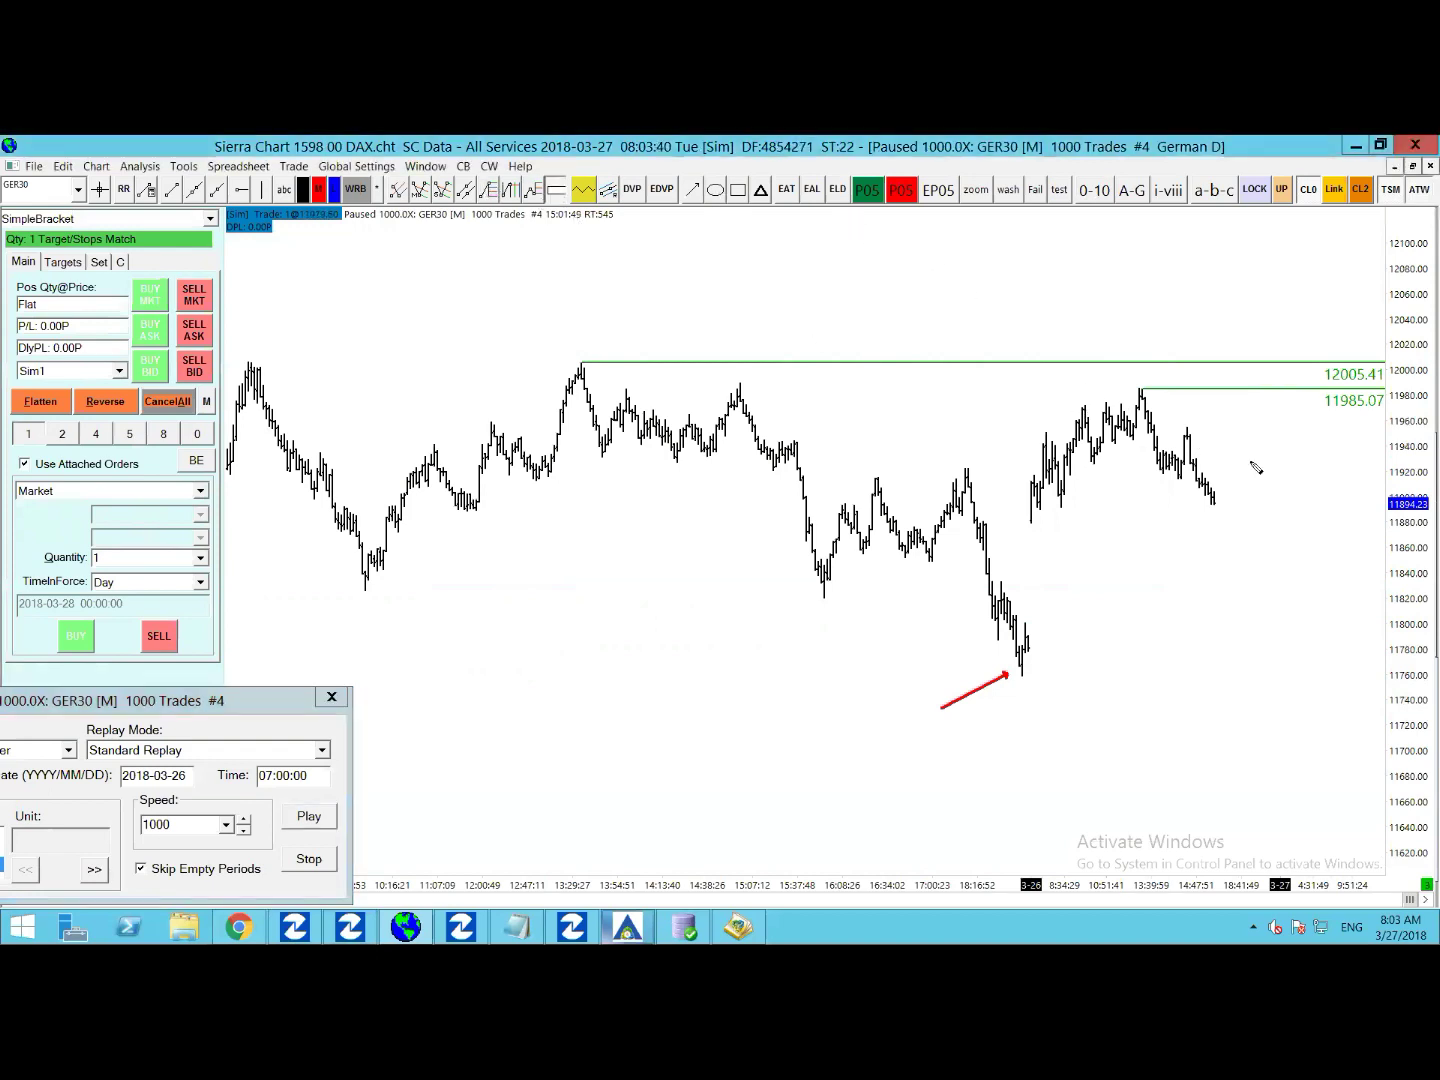
drag(1183, 440, 1191, 463)
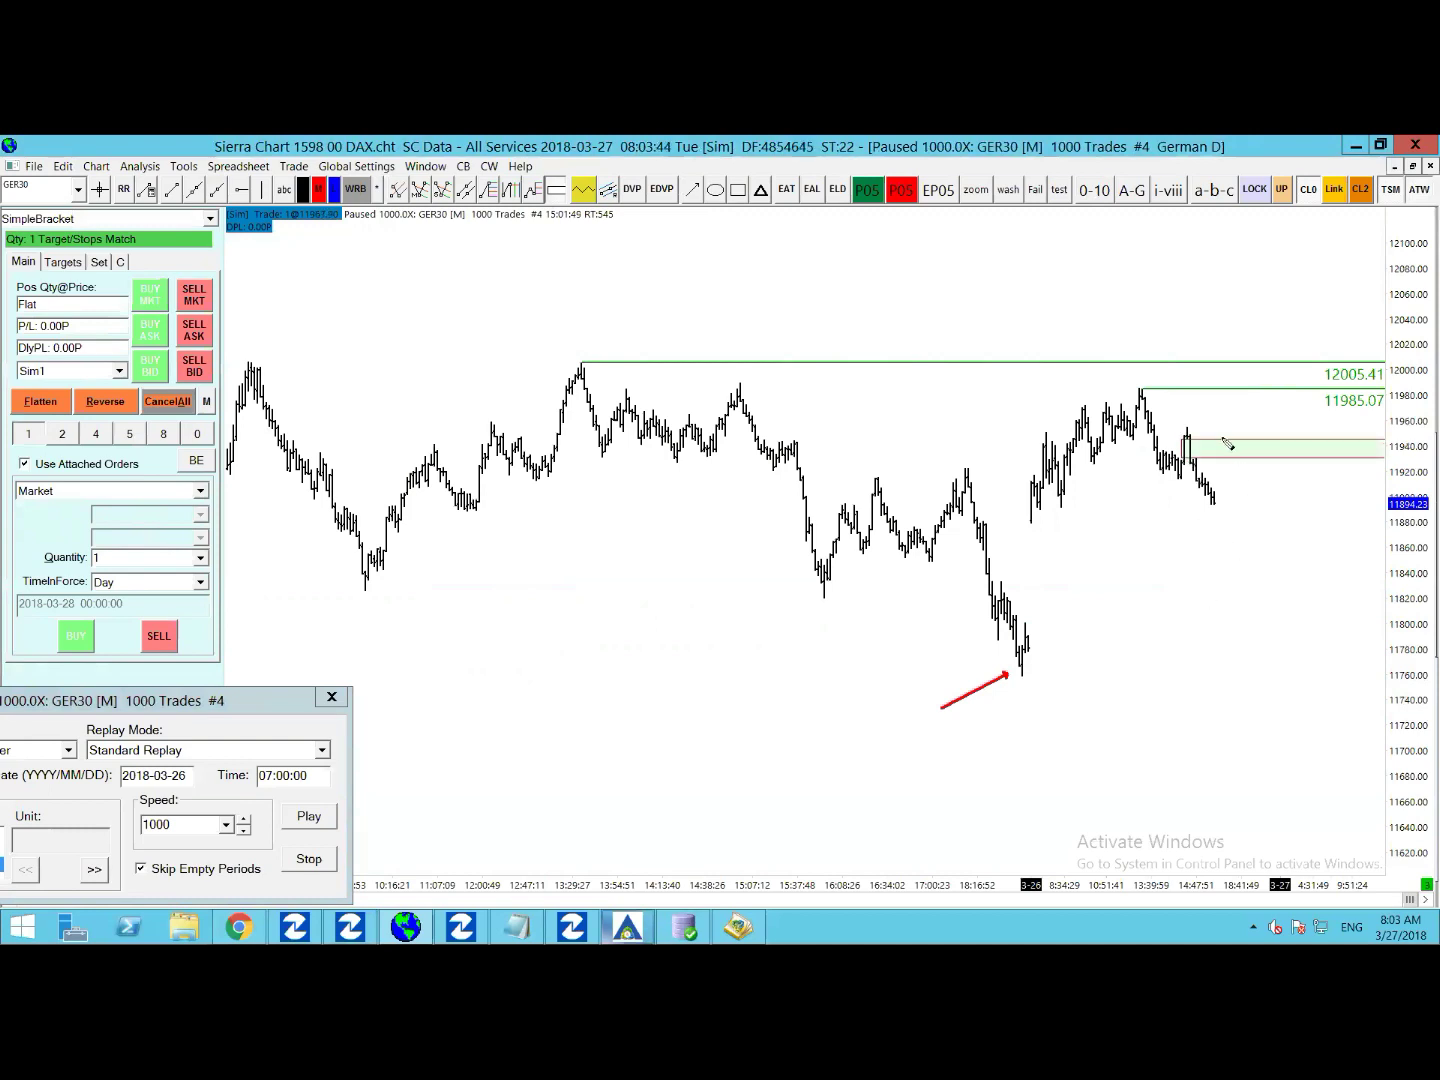
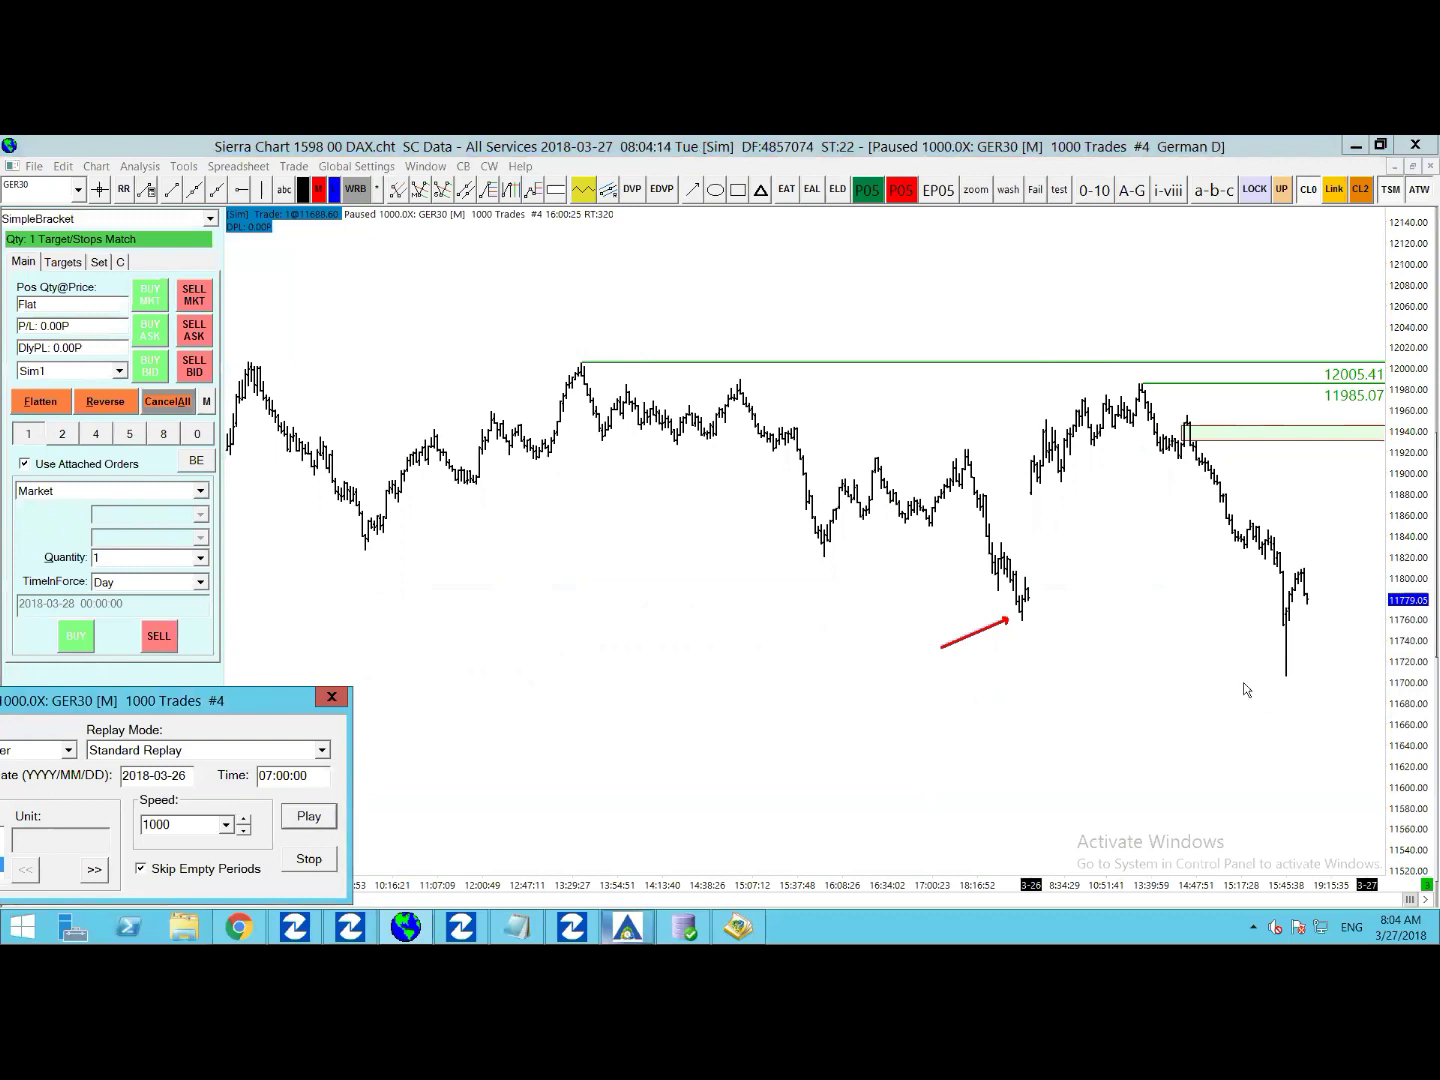
Draw a red arrow from the 11985.07 high to the latest low and add a retracement marking that swing's midpoint
click(688, 191)
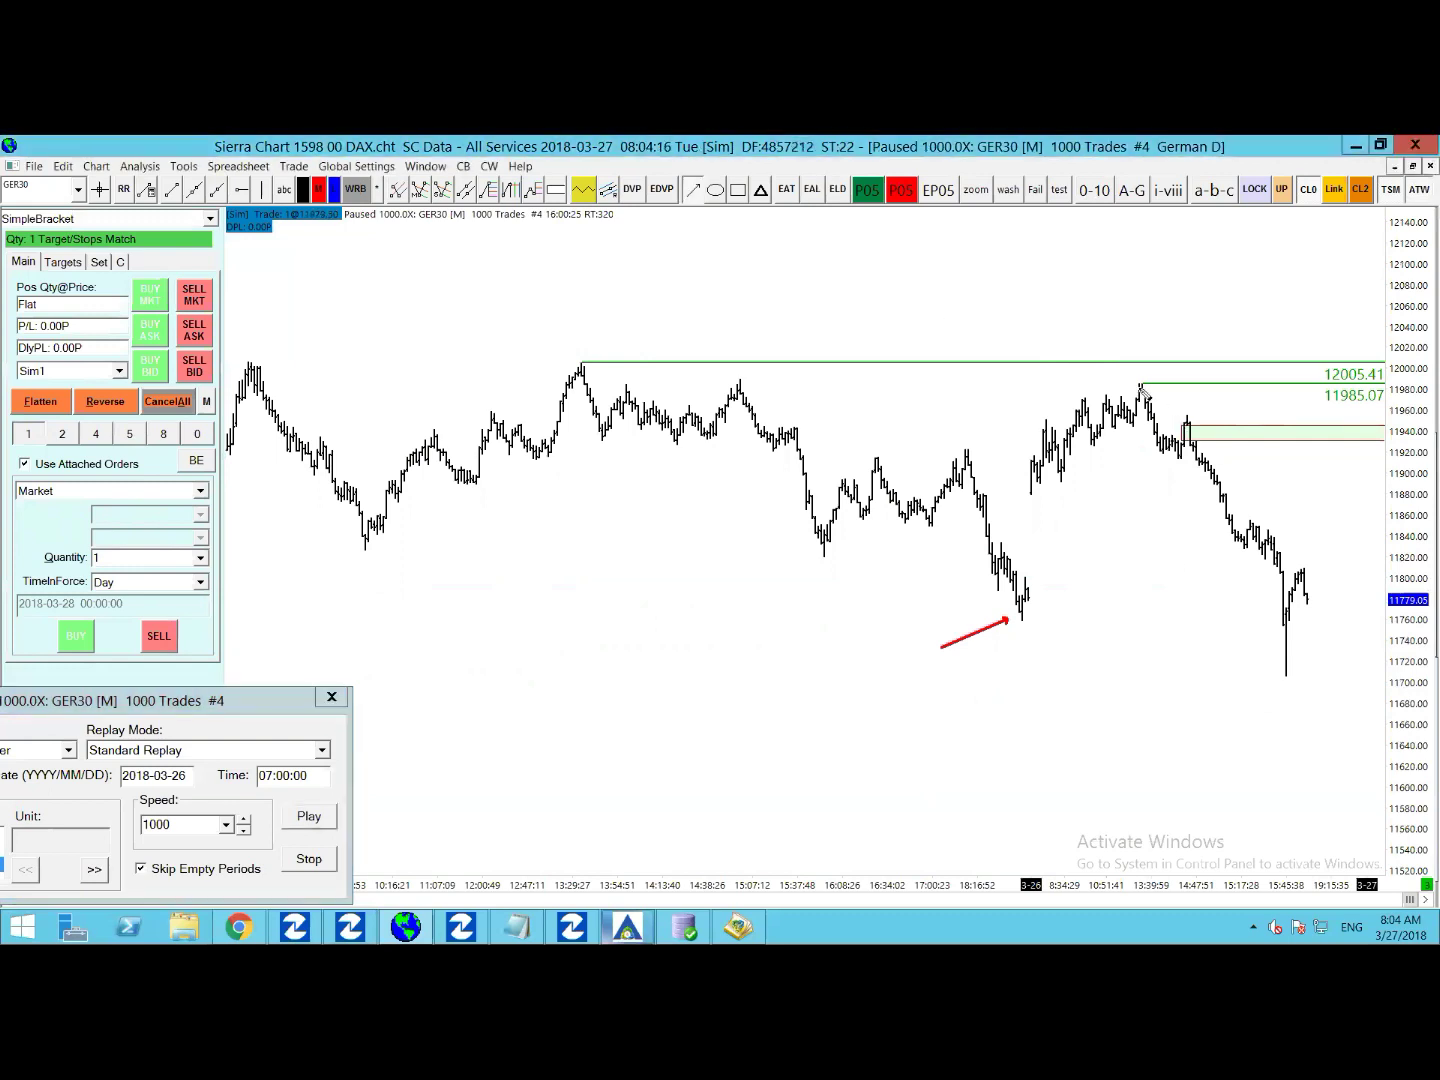
drag(1140, 385, 1286, 678)
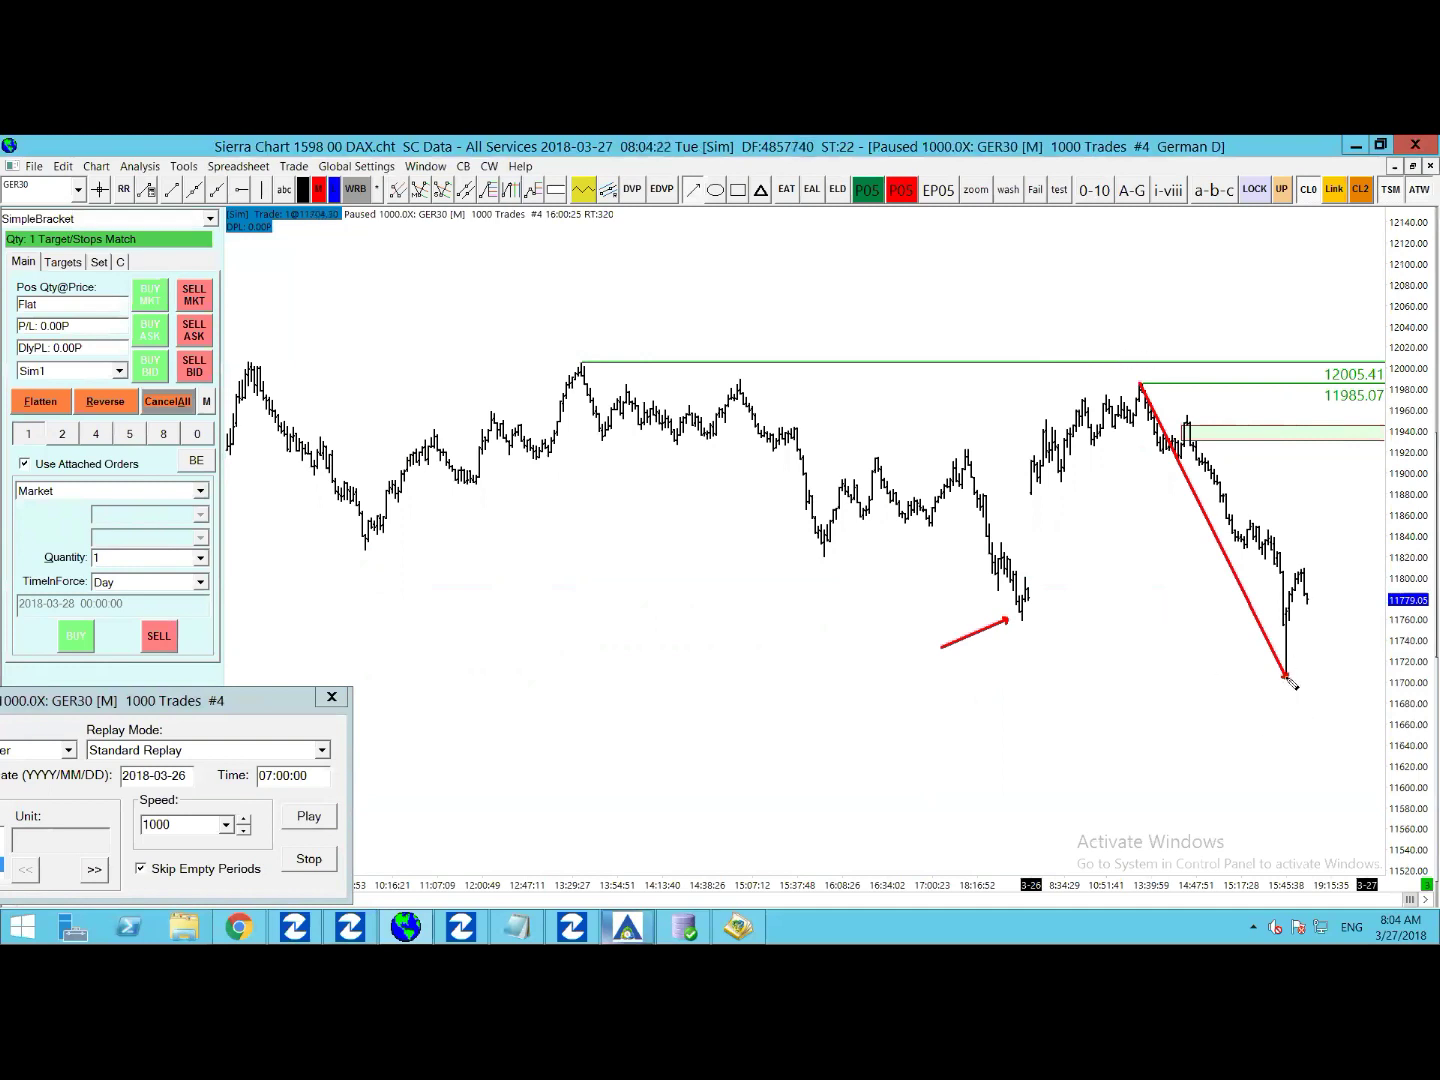
click(487, 195)
mouse_move(1141, 384)
mouse_down()
mouse_move(1187, 445)
mouse_move(1297, 693)
mouse_move(1287, 679)
mouse_up()
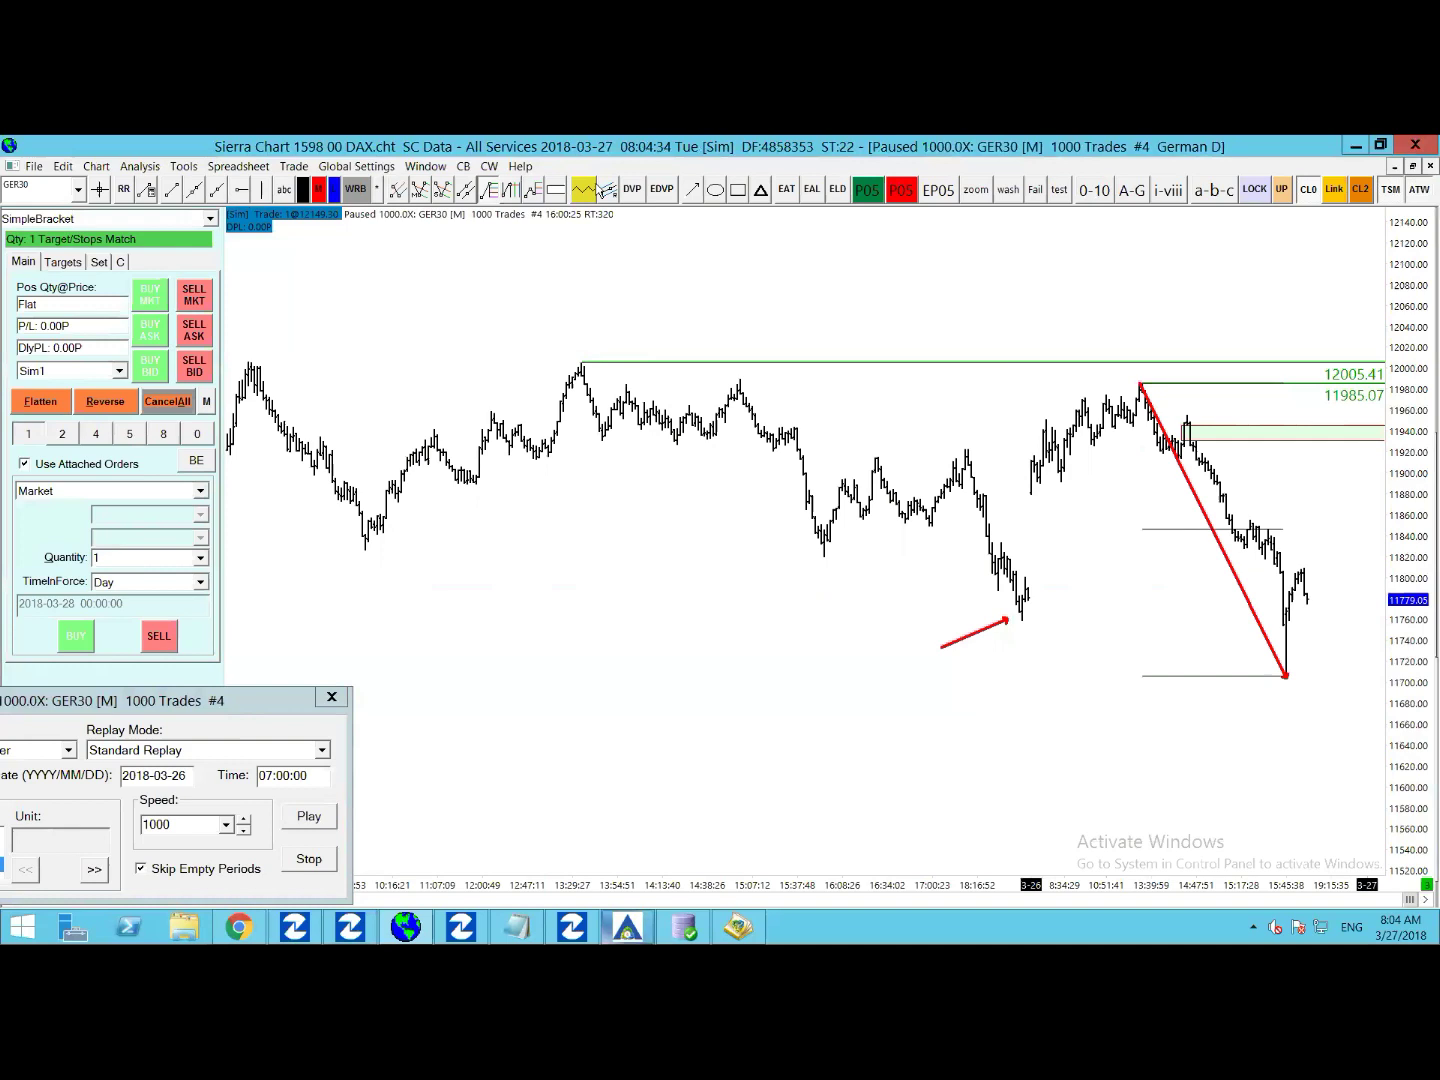
Draw a red median arrow from the arrowed low through the swing's midpoint and extend it up to the 11985.07 level
click(690, 192)
drag(1021, 619, 1380, 452)
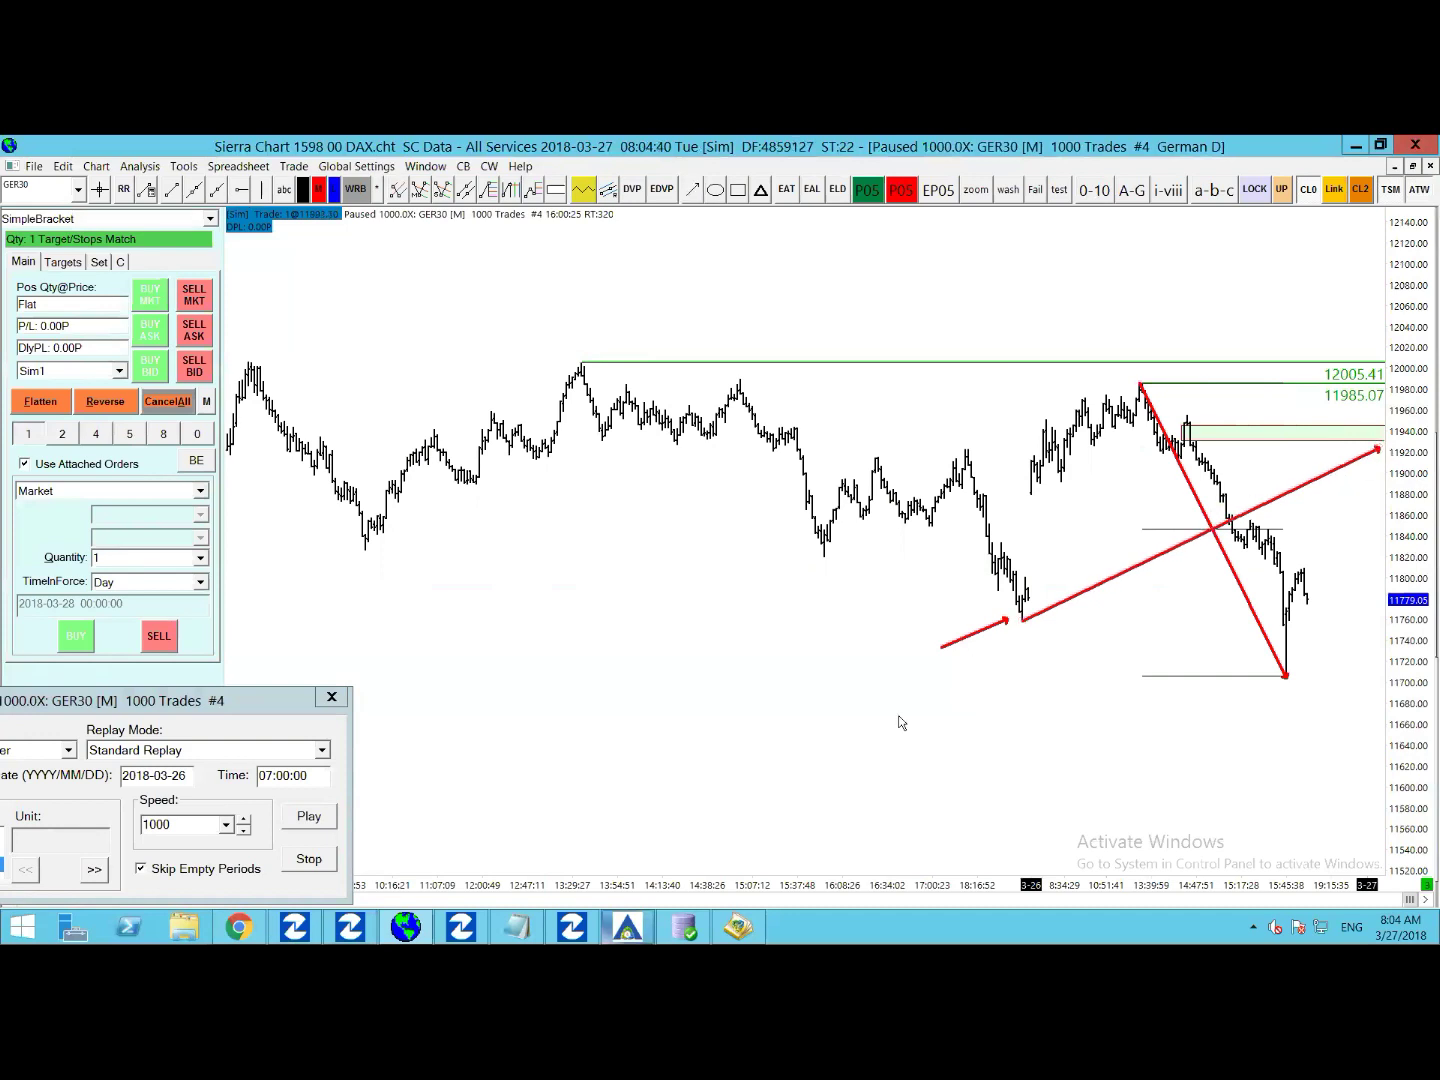
drag(884, 766, 707, 746)
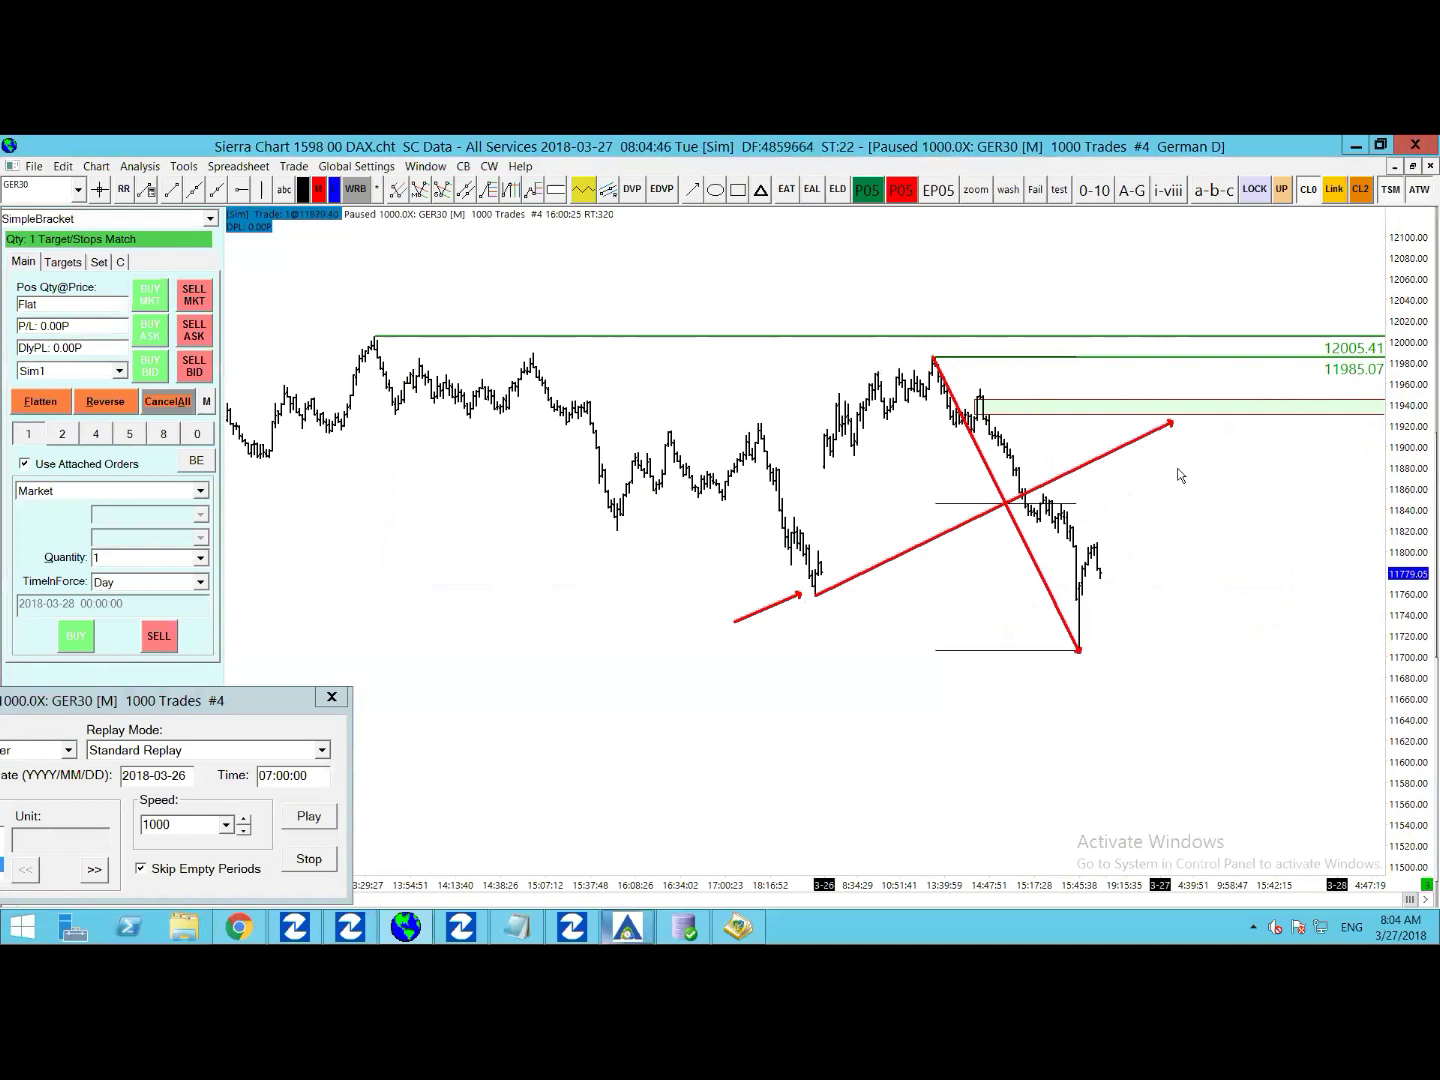
drag(1172, 424, 1302, 357)
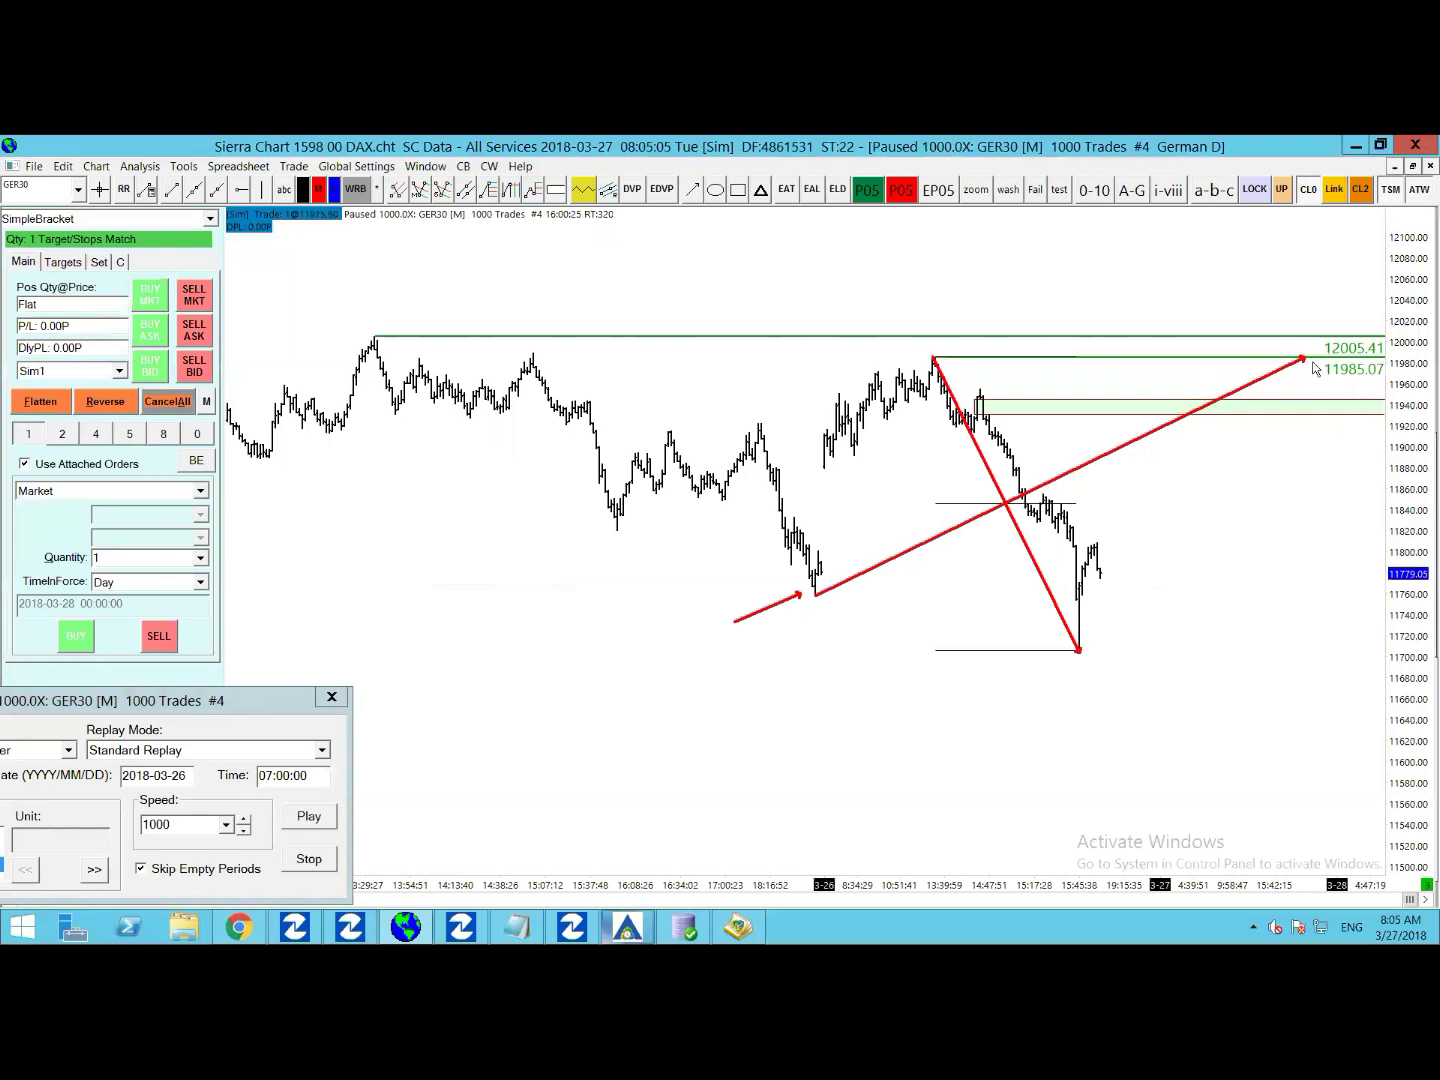
Draw two red arrows roughly parallel to the median arrow, starting from the 11985.07 high and from the latest low
click(692, 189)
mouse_move(932, 356)
mouse_down()
mouse_move(1141, 281)
mouse_move(1178, 239)
mouse_up()
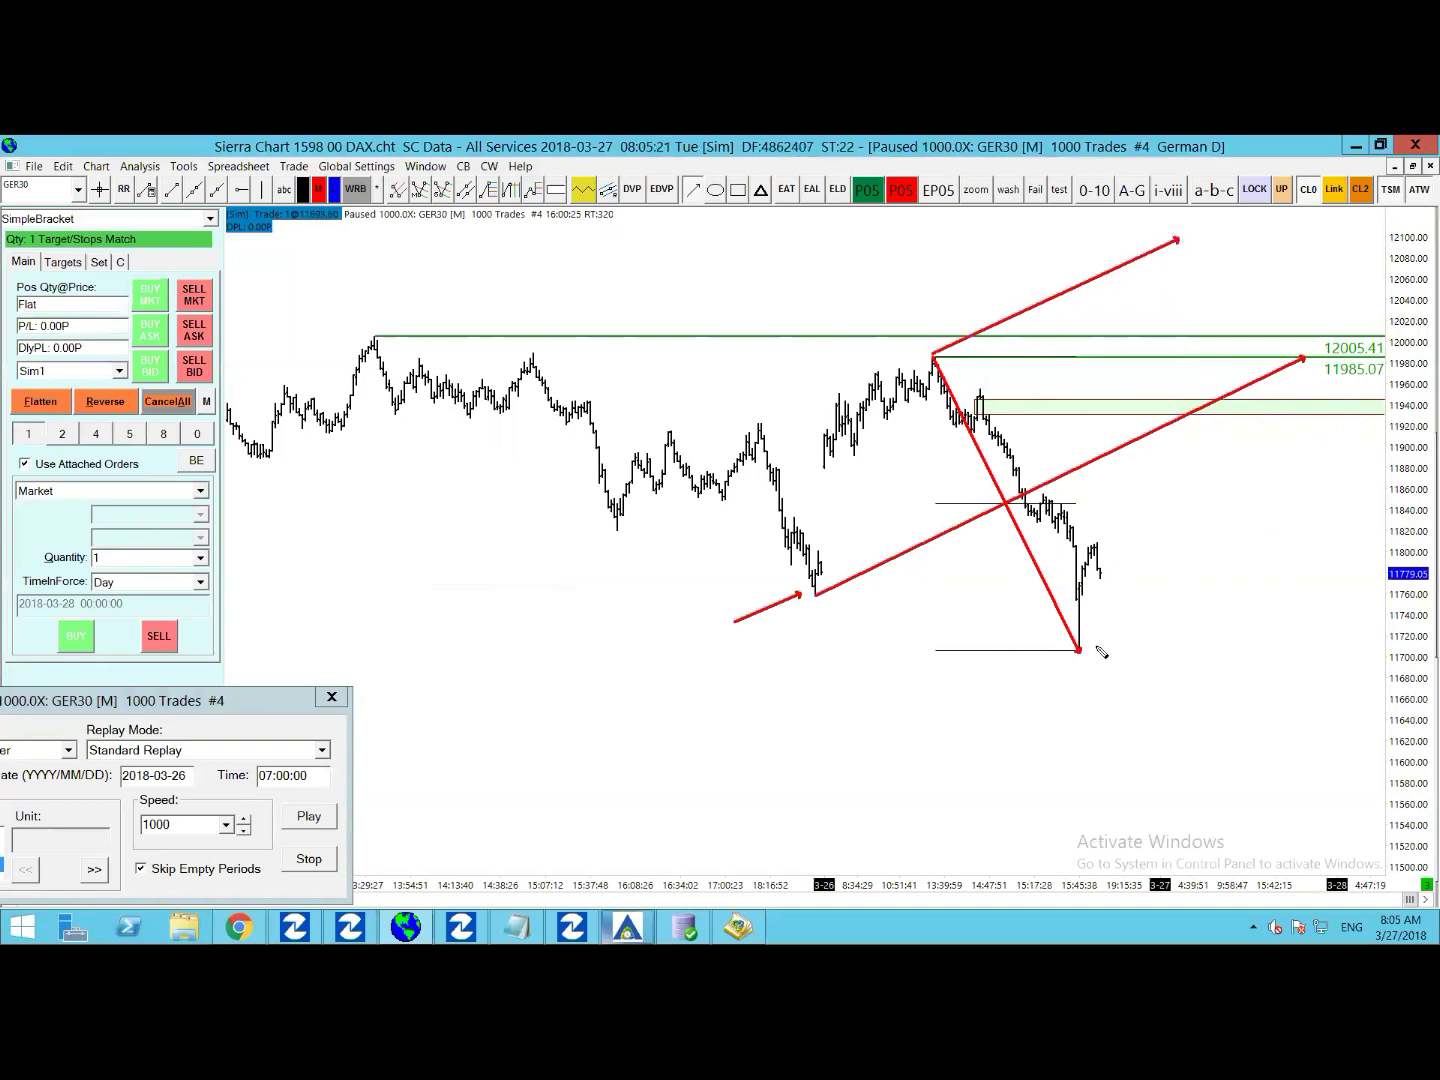
drag(1079, 650, 1319, 517)
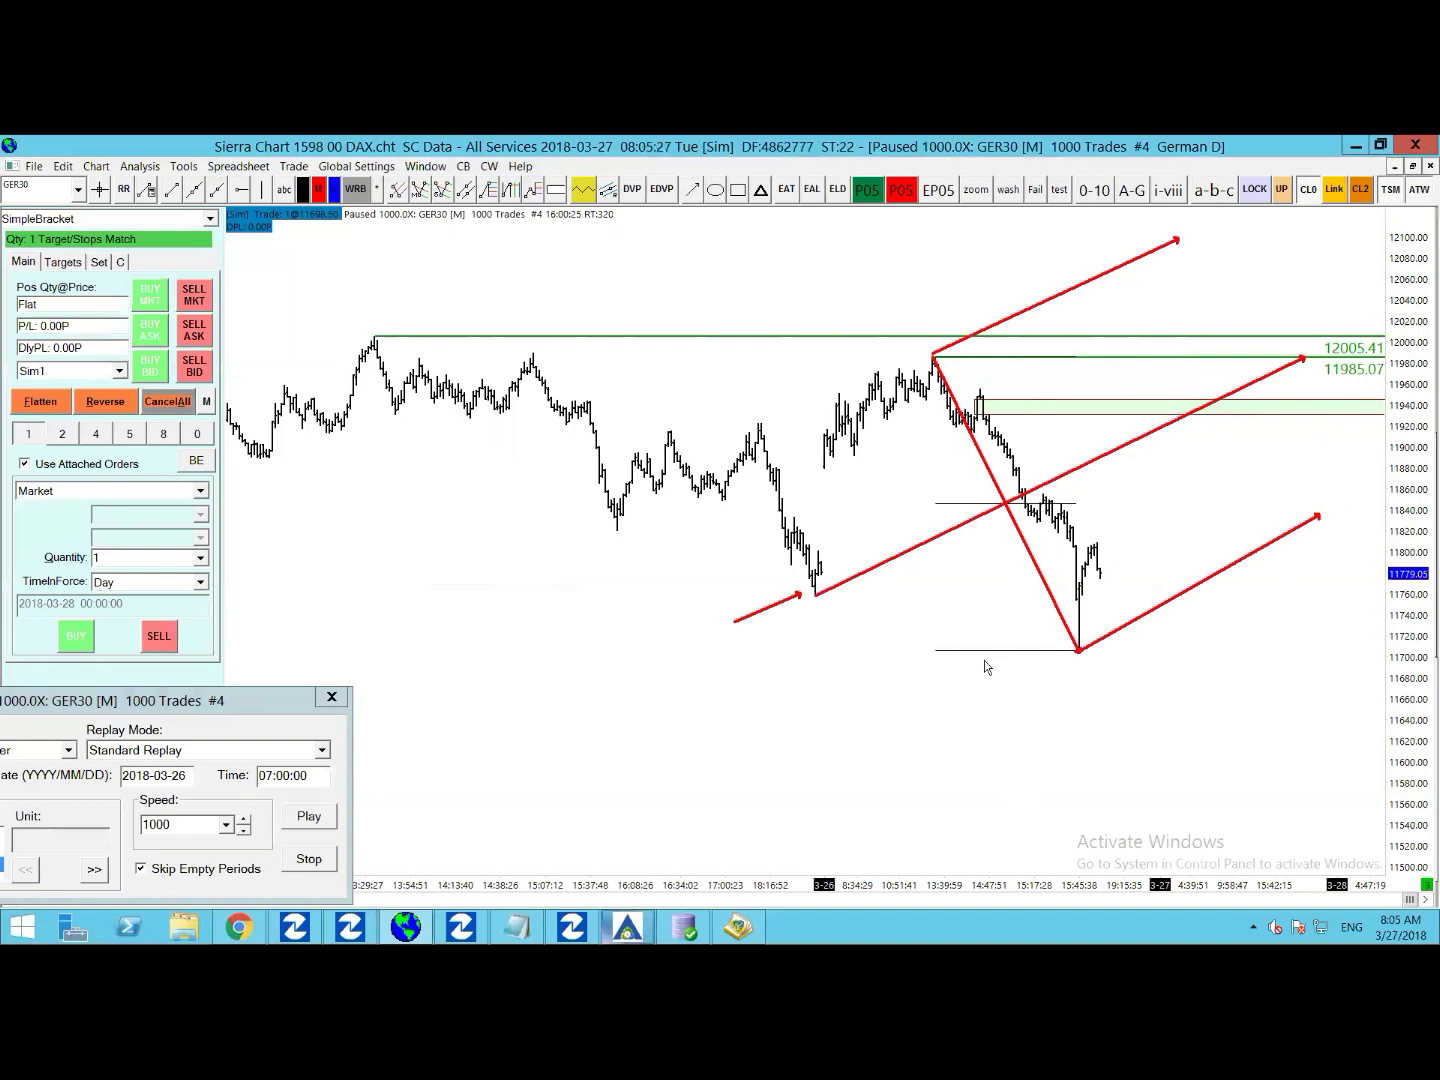
Undo the four trial red arrows and the retracement, keeping the short arrow at the earlier low and the rectangle zone
key(ctrl+z)
key(ctrl+z)
key(ctrl+z)
key(ctrl+z)
key(ctrl+z)
Draw a pitchfork anchored on the arrowed low, the 11985.07 high and the latest low, and give it the Black +50 WLs style
click(398, 189)
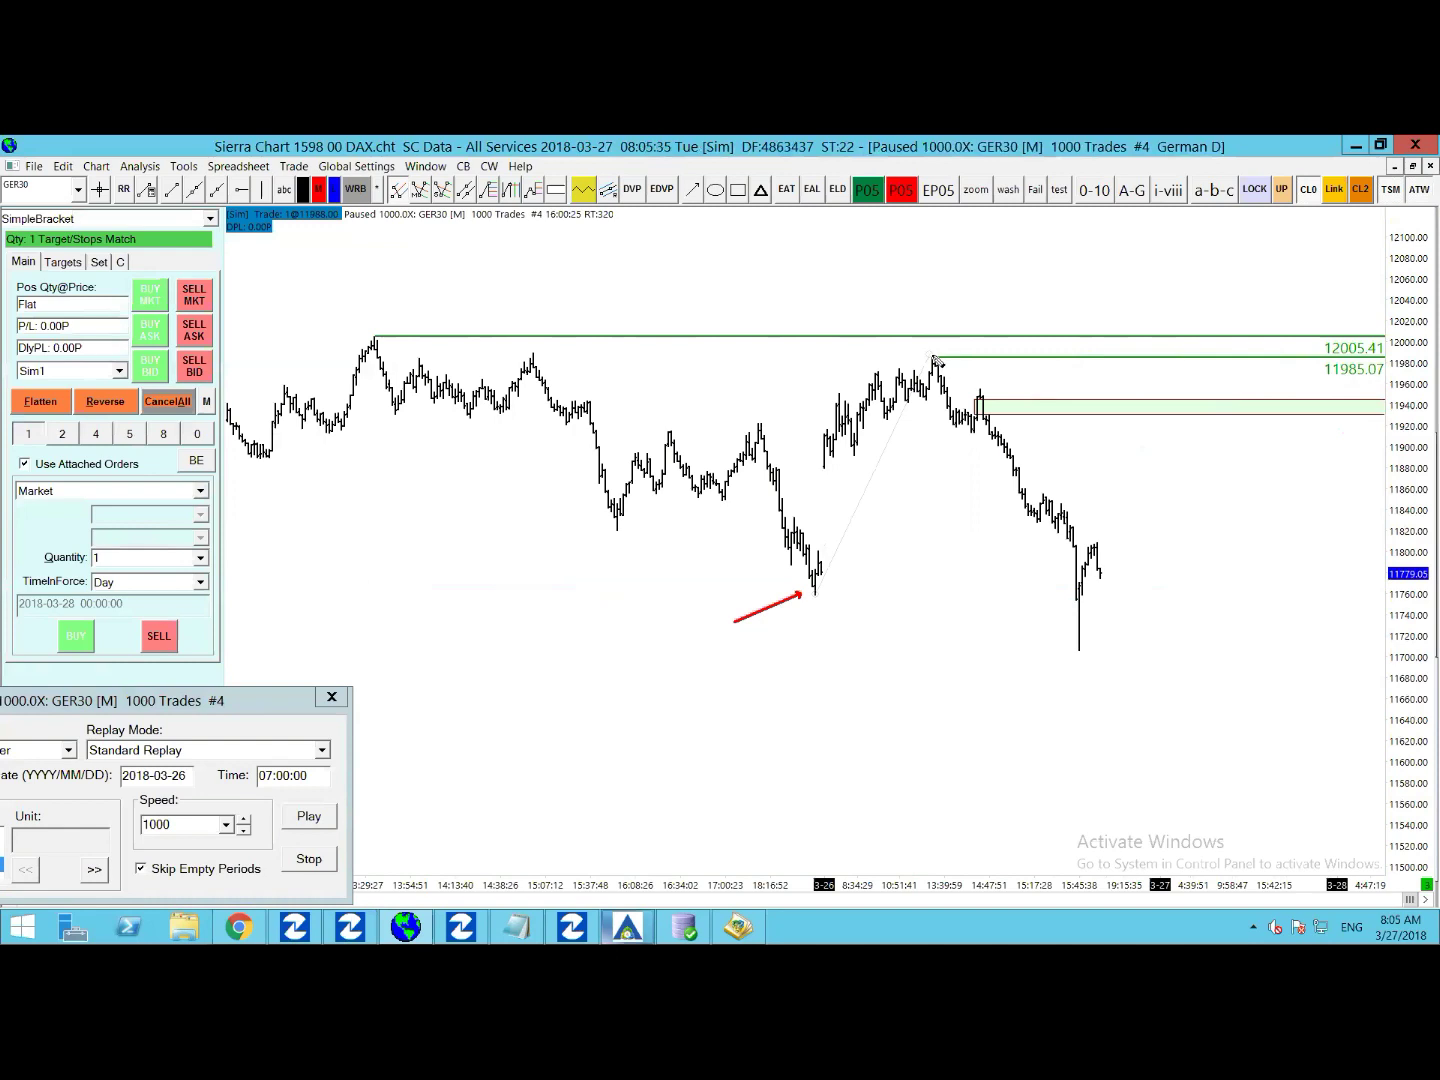
click(1084, 648)
right_click(1097, 625)
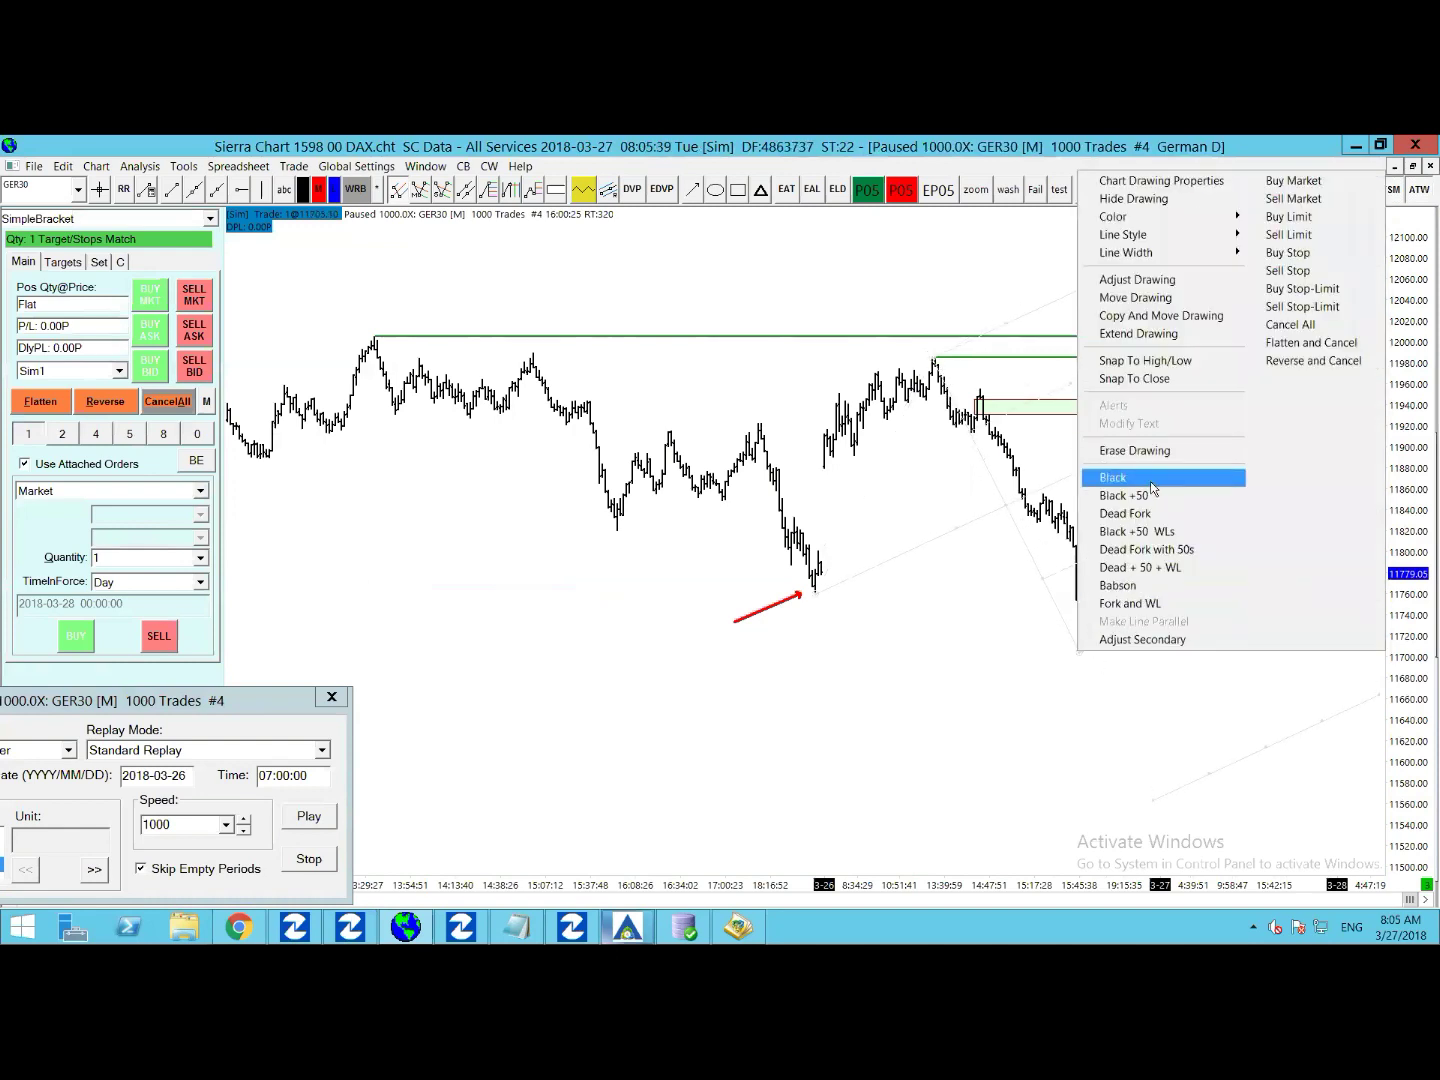
click(1110, 572)
click(998, 638)
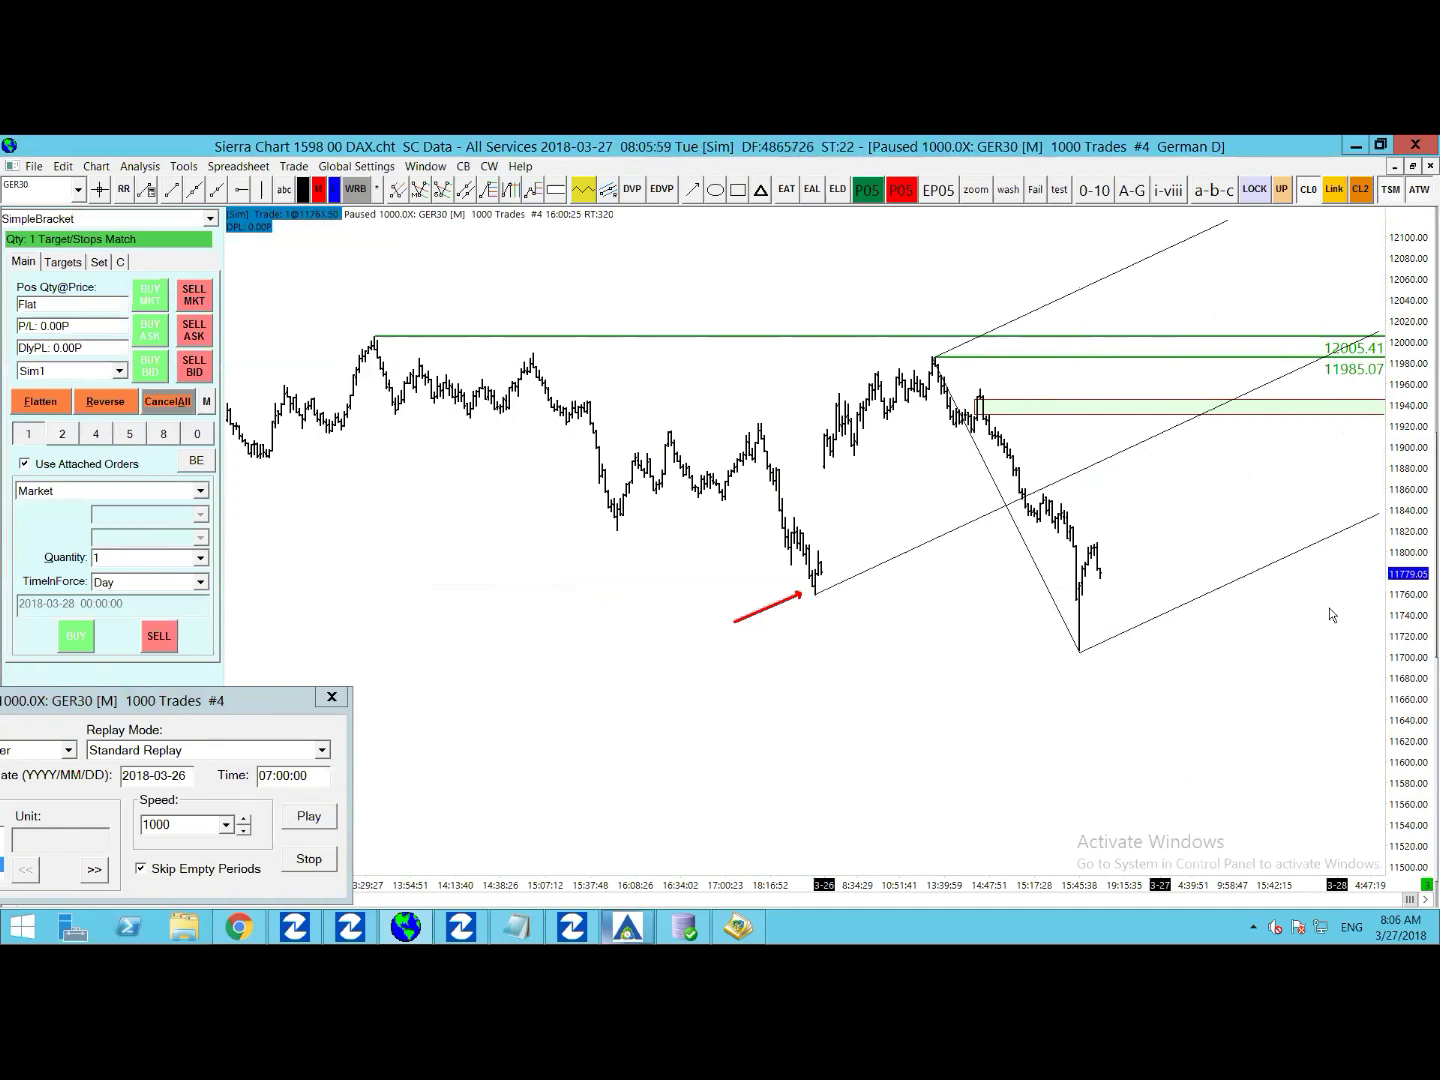
right_click(1131, 657)
click(1195, 516)
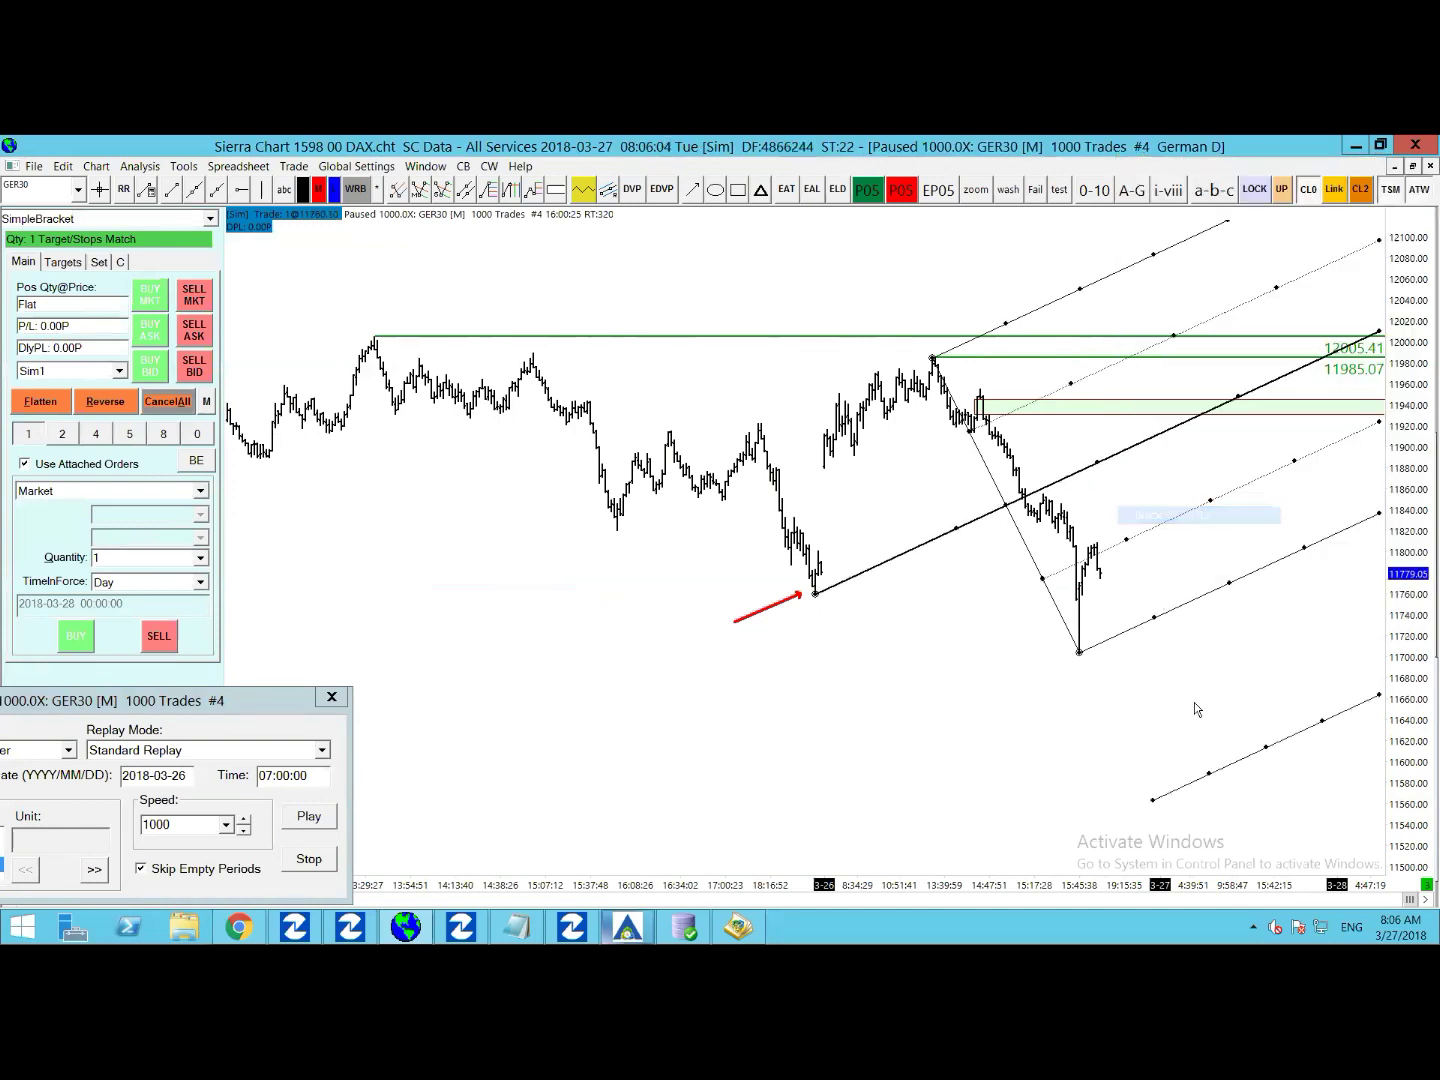
Switch the pitchfork to the Black style and replay the session until price bounces off its lower parallel, pausing there
right_click(1121, 650)
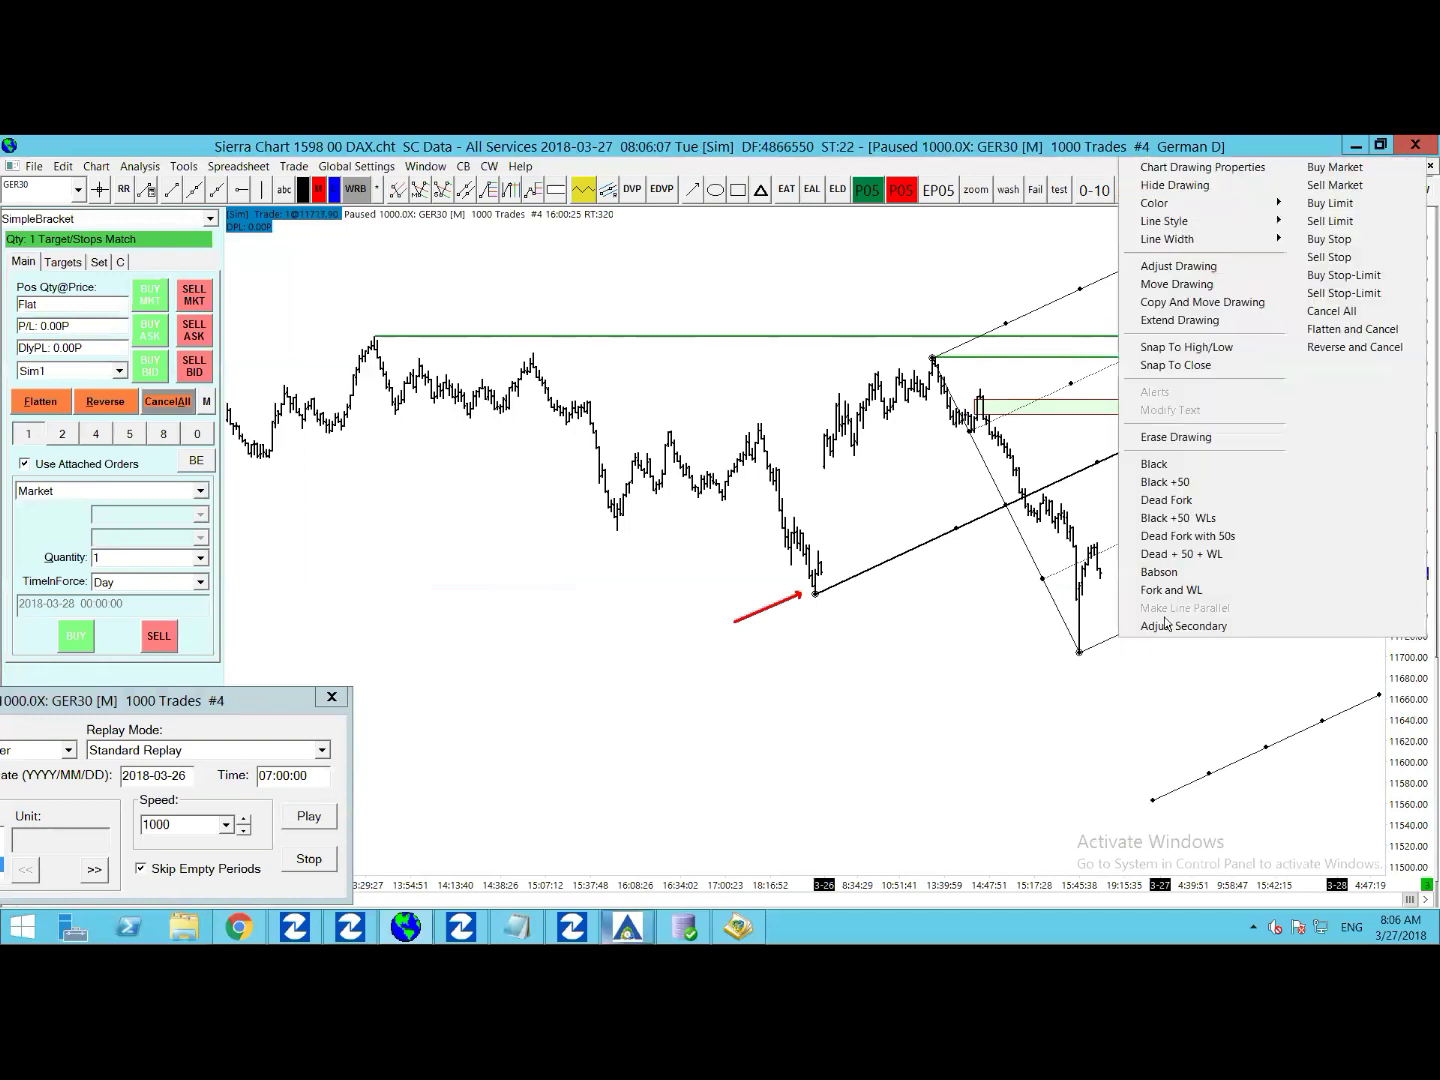
click(1171, 466)
click(307, 820)
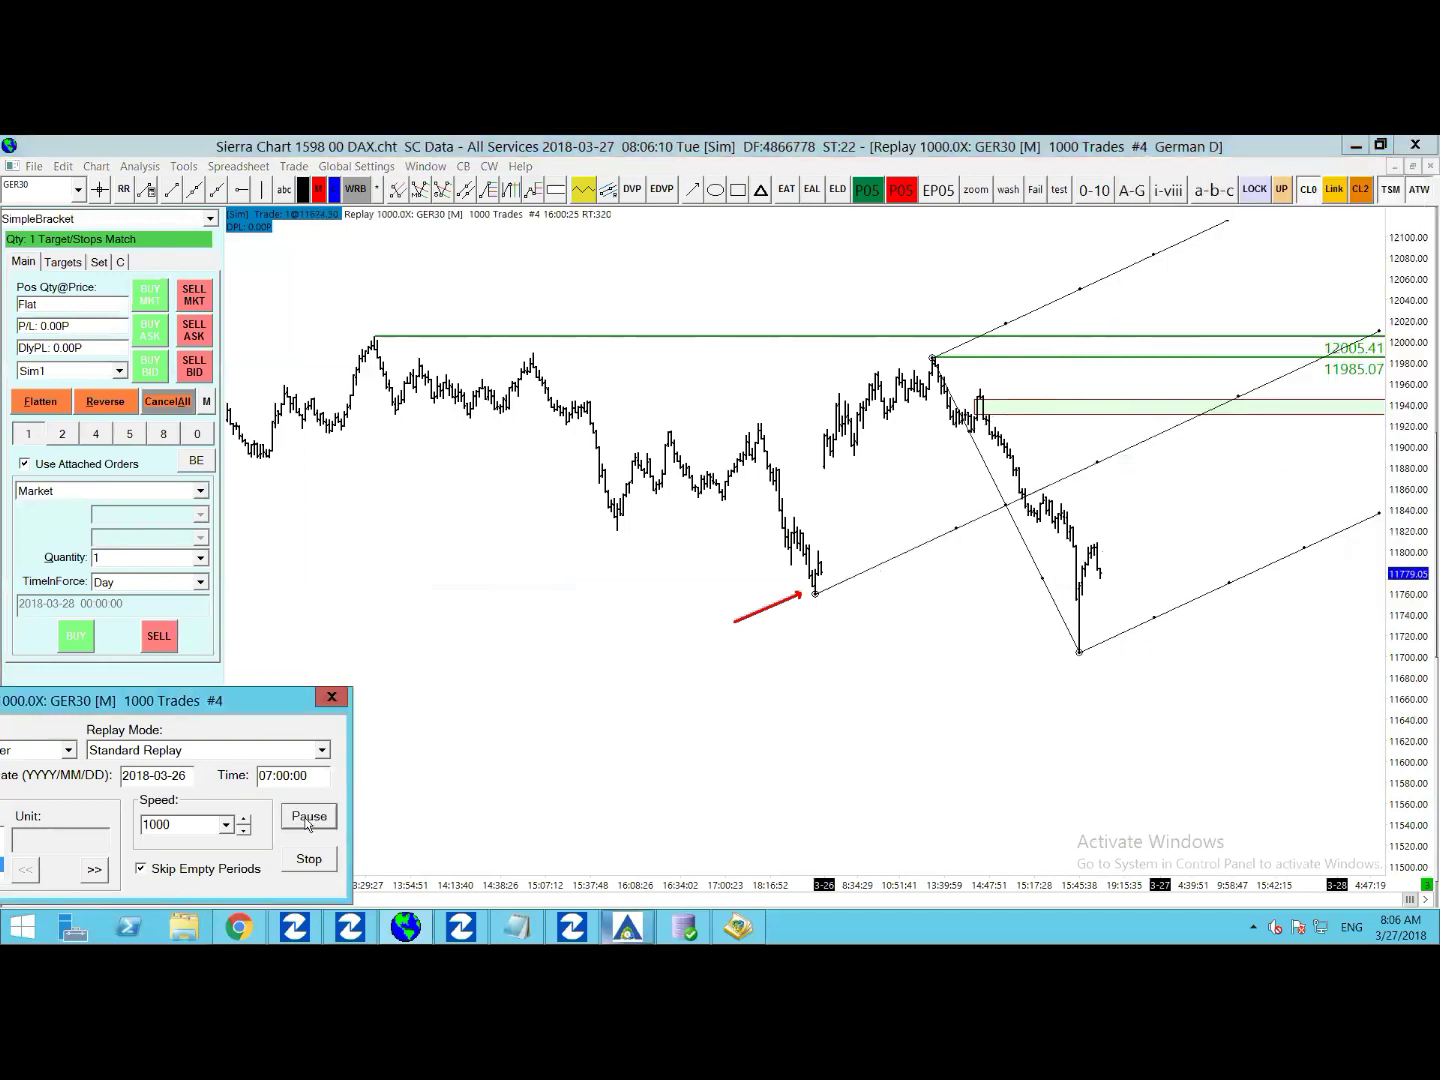
click(307, 816)
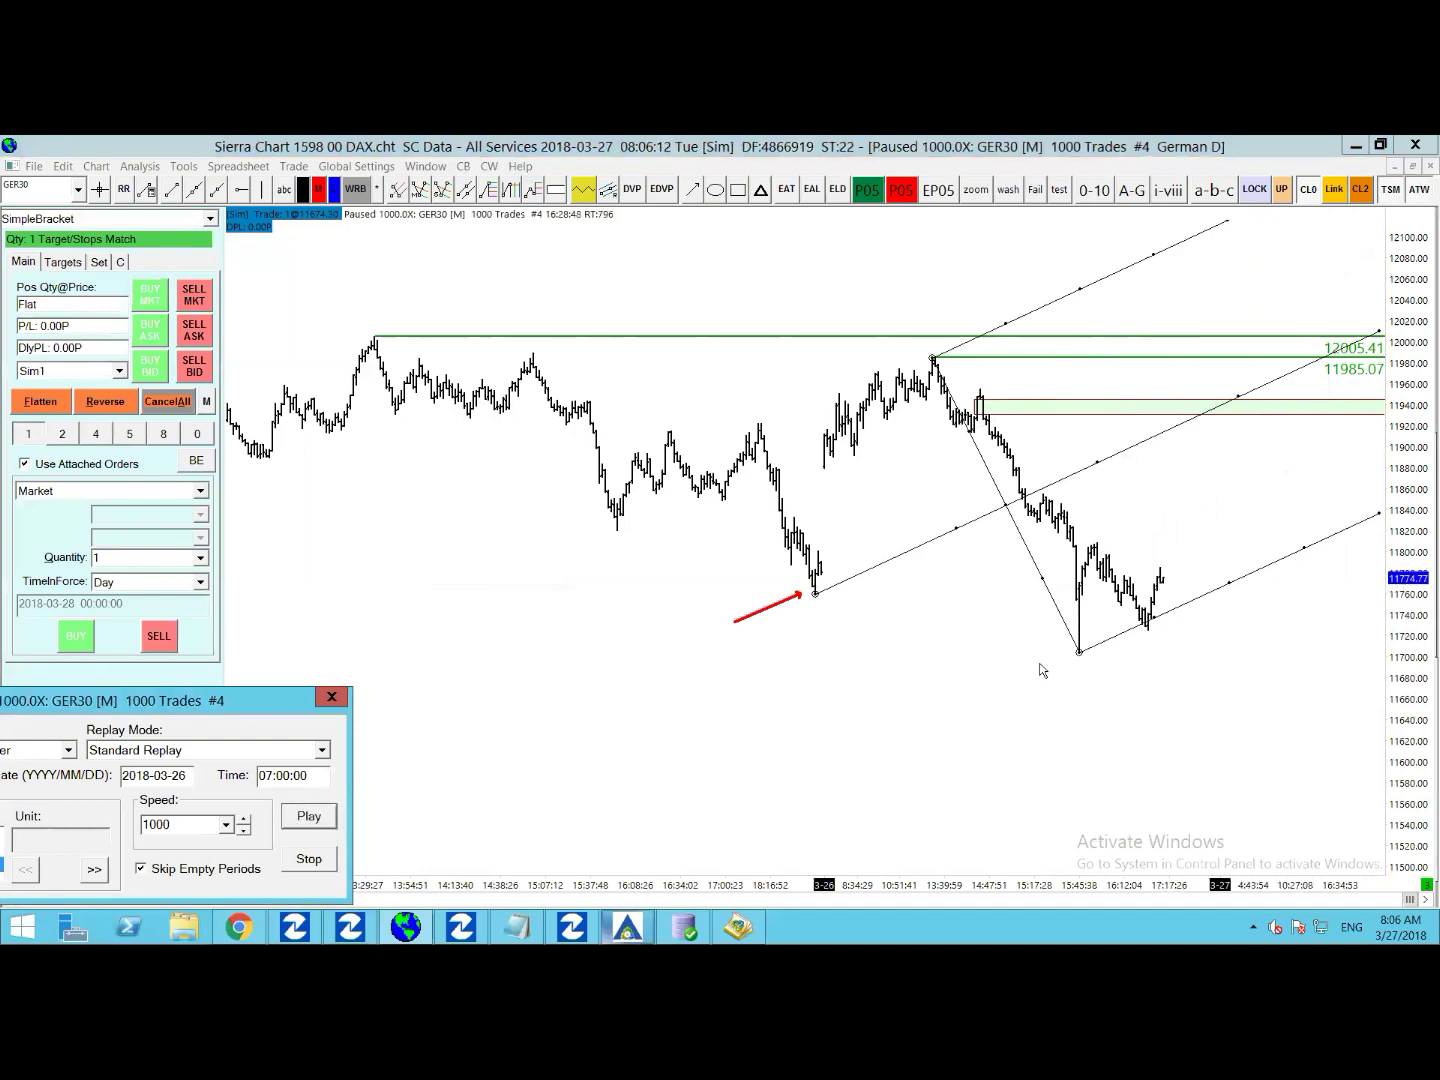
Buy one contract at market, with the attached stop moved to 11702.20 and the target limit moved to 11937.30 inside the supply zone
click(147, 296)
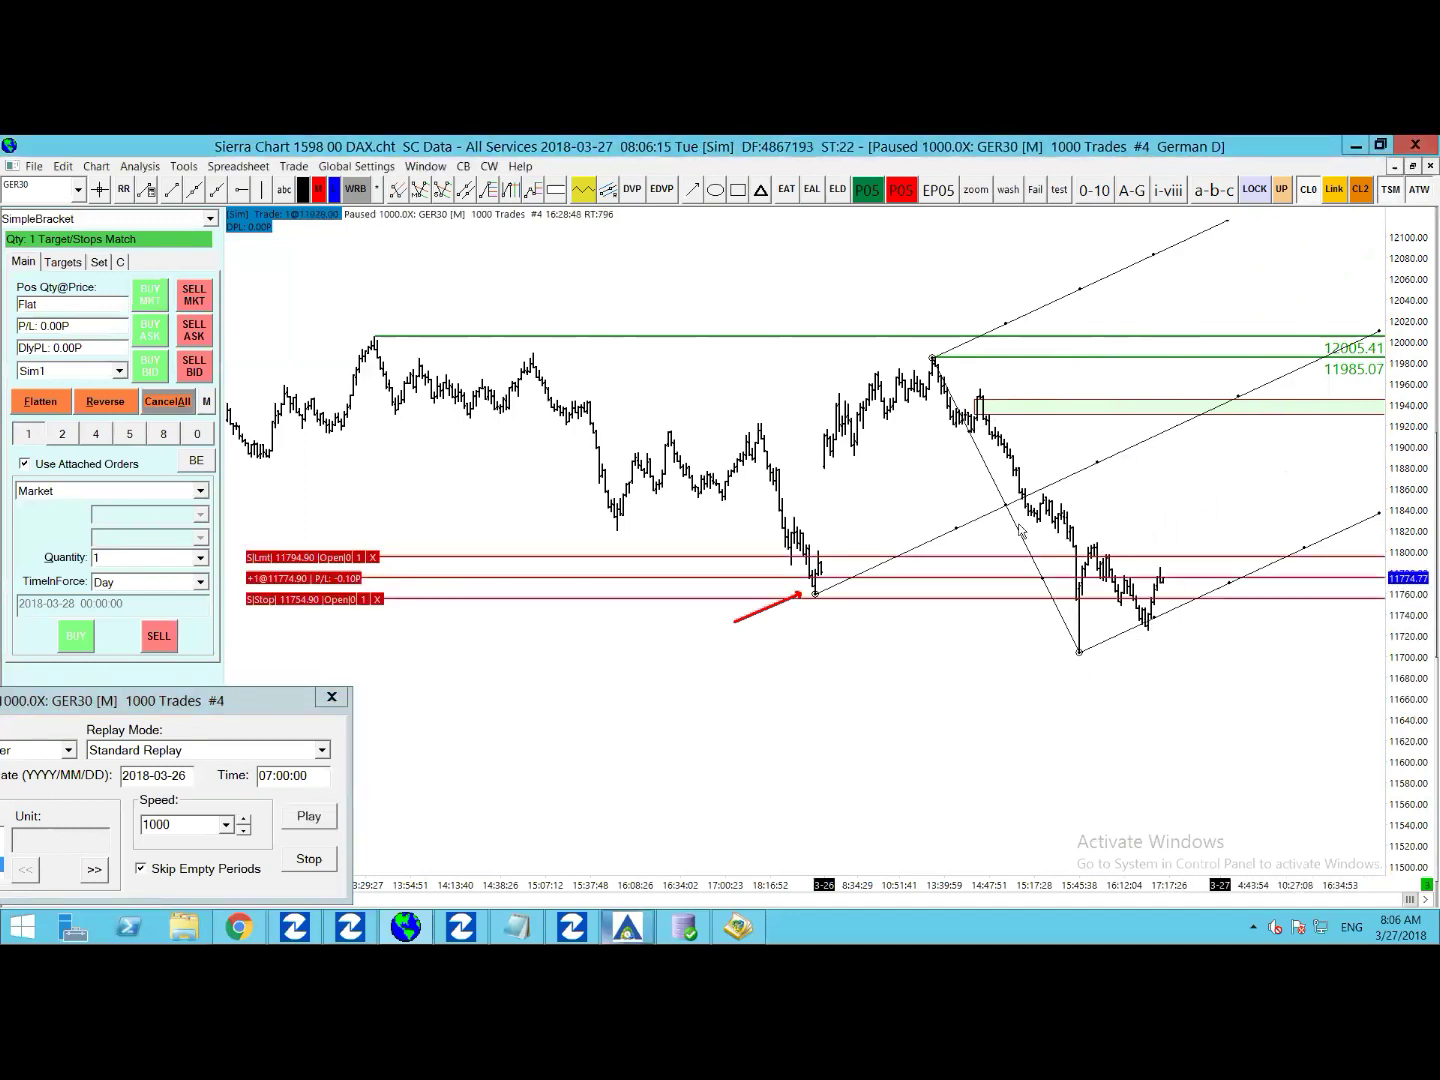
click(297, 654)
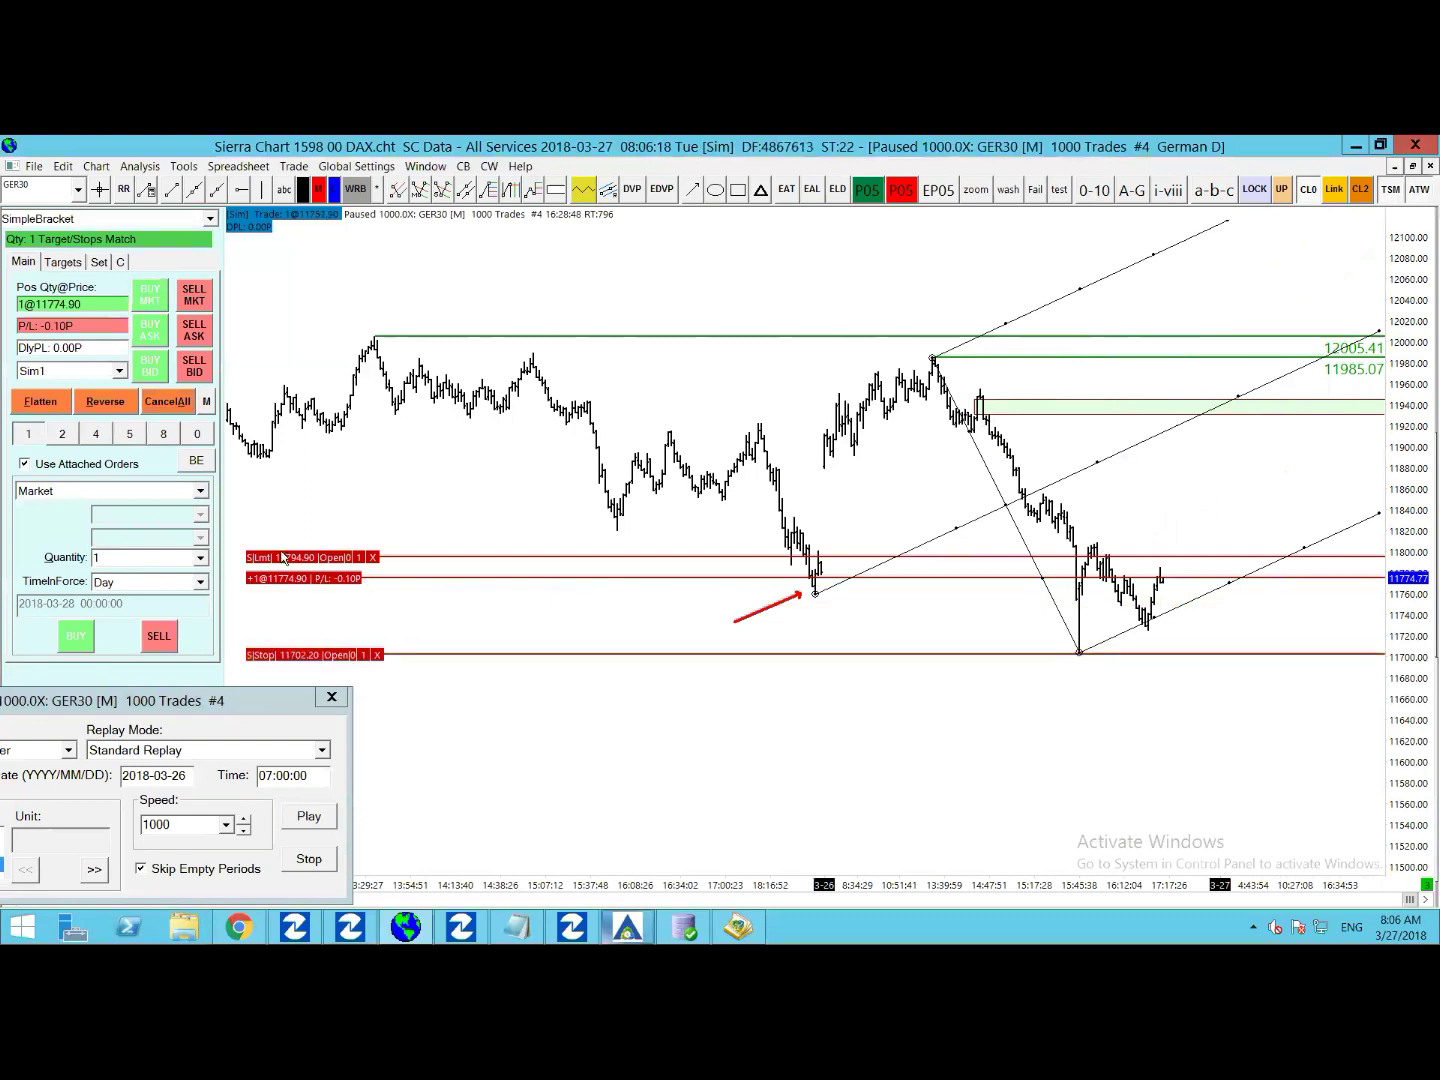
click(280, 561)
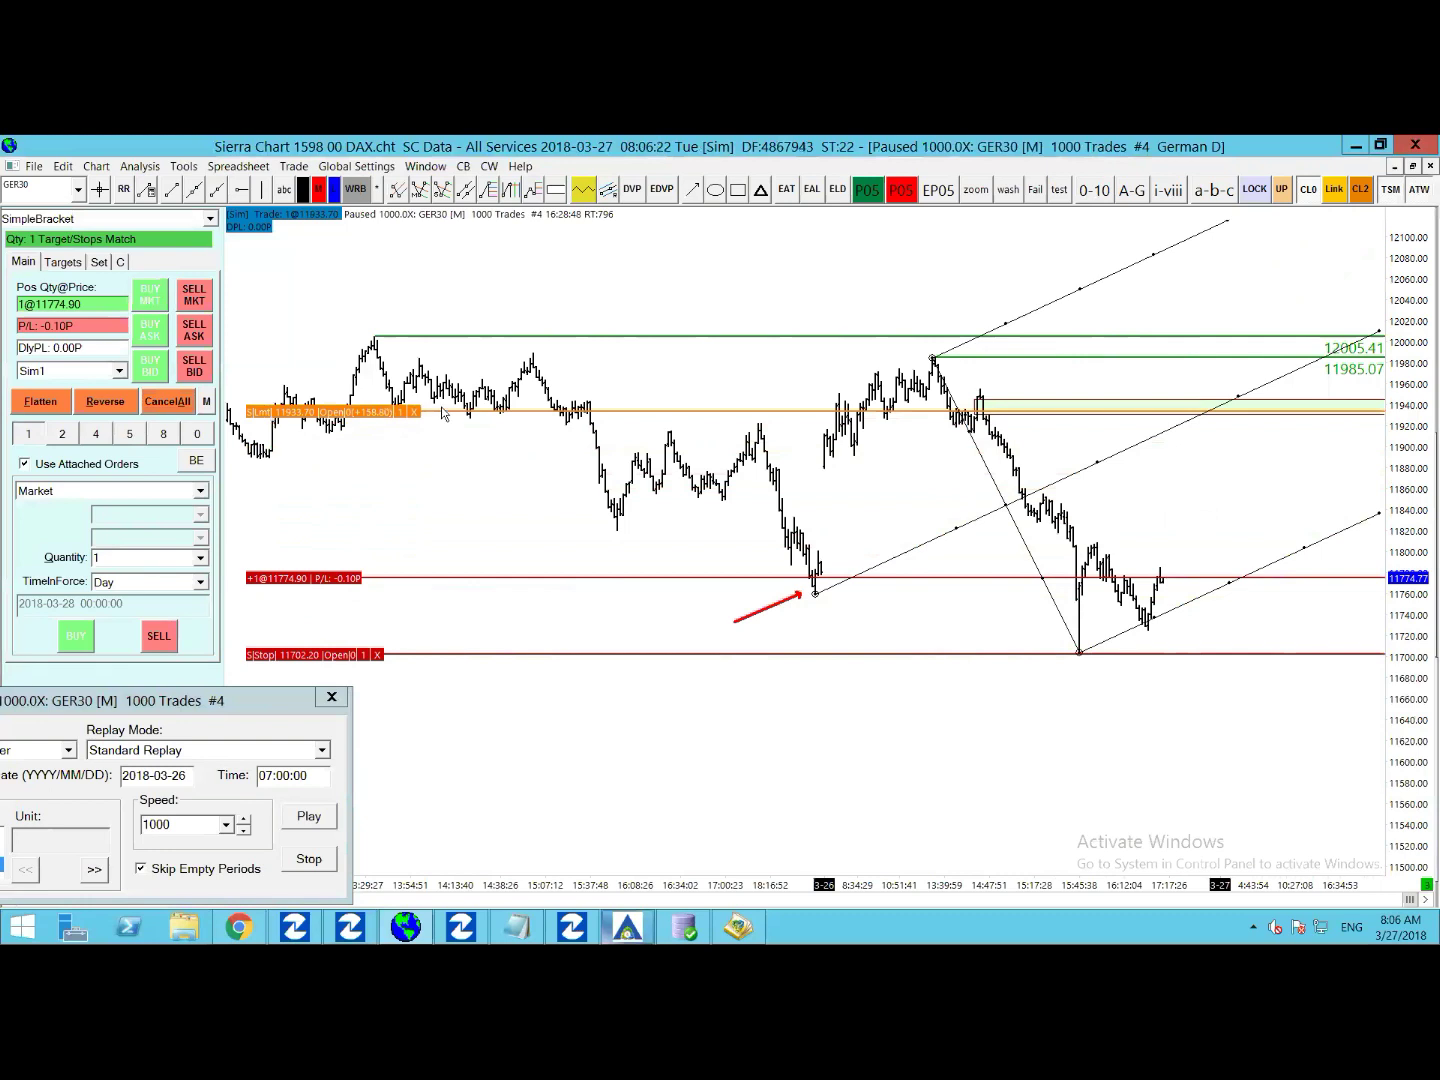
click(441, 409)
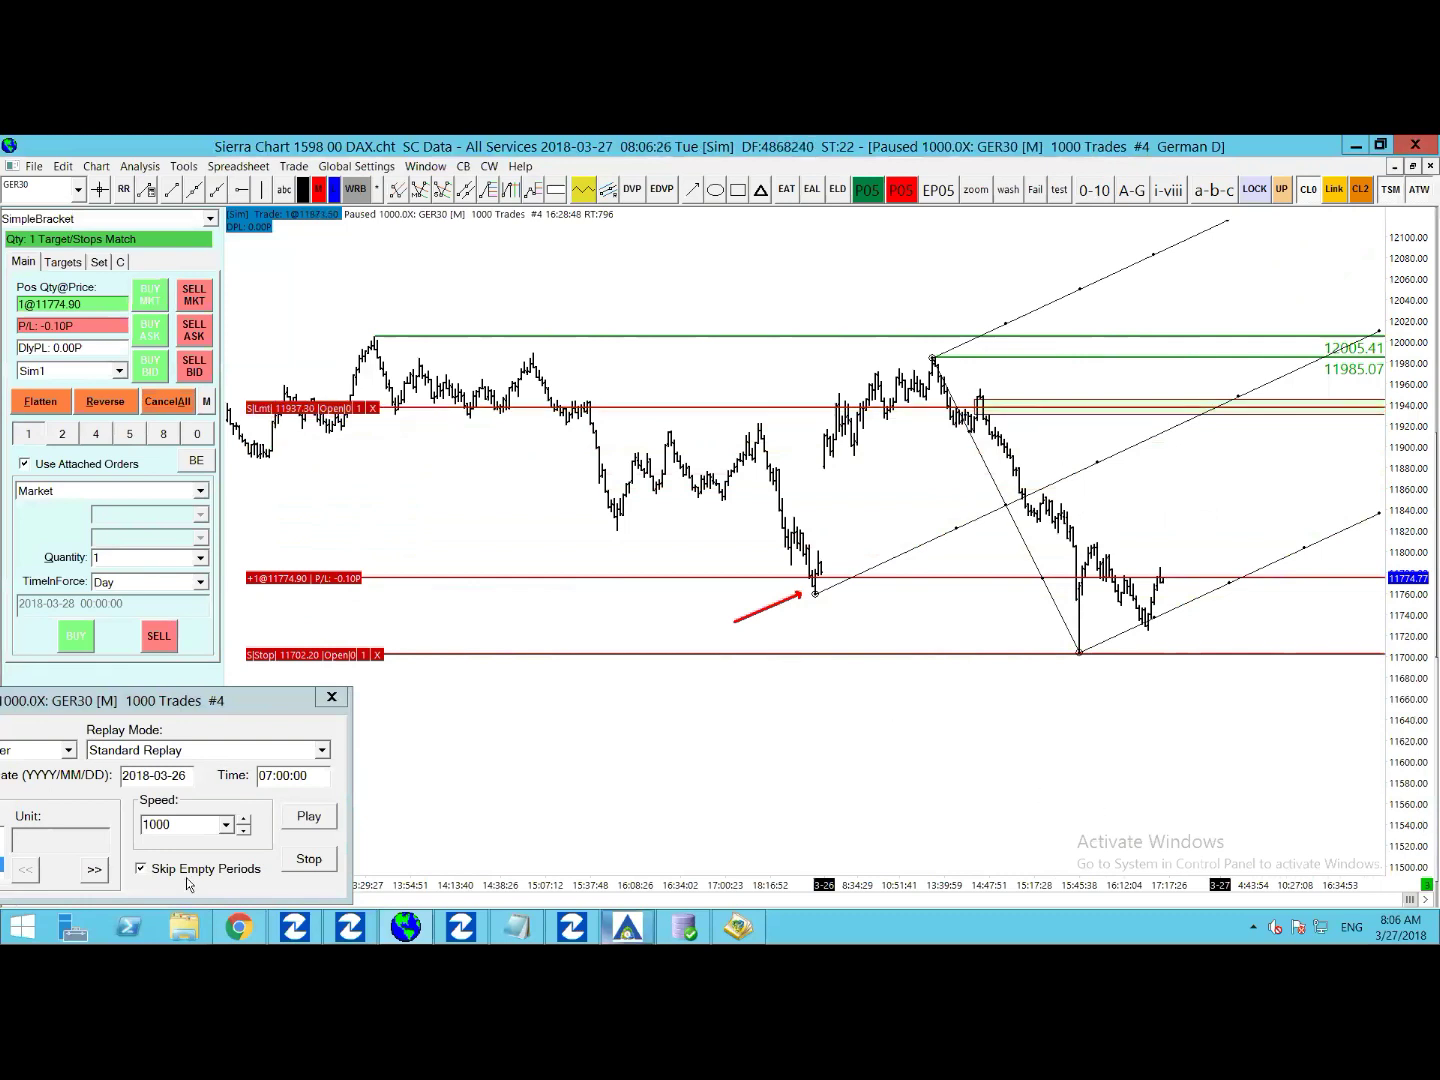
Replay the session onward in two stretches, pausing on the pullback and again as price nears the target
click(310, 816)
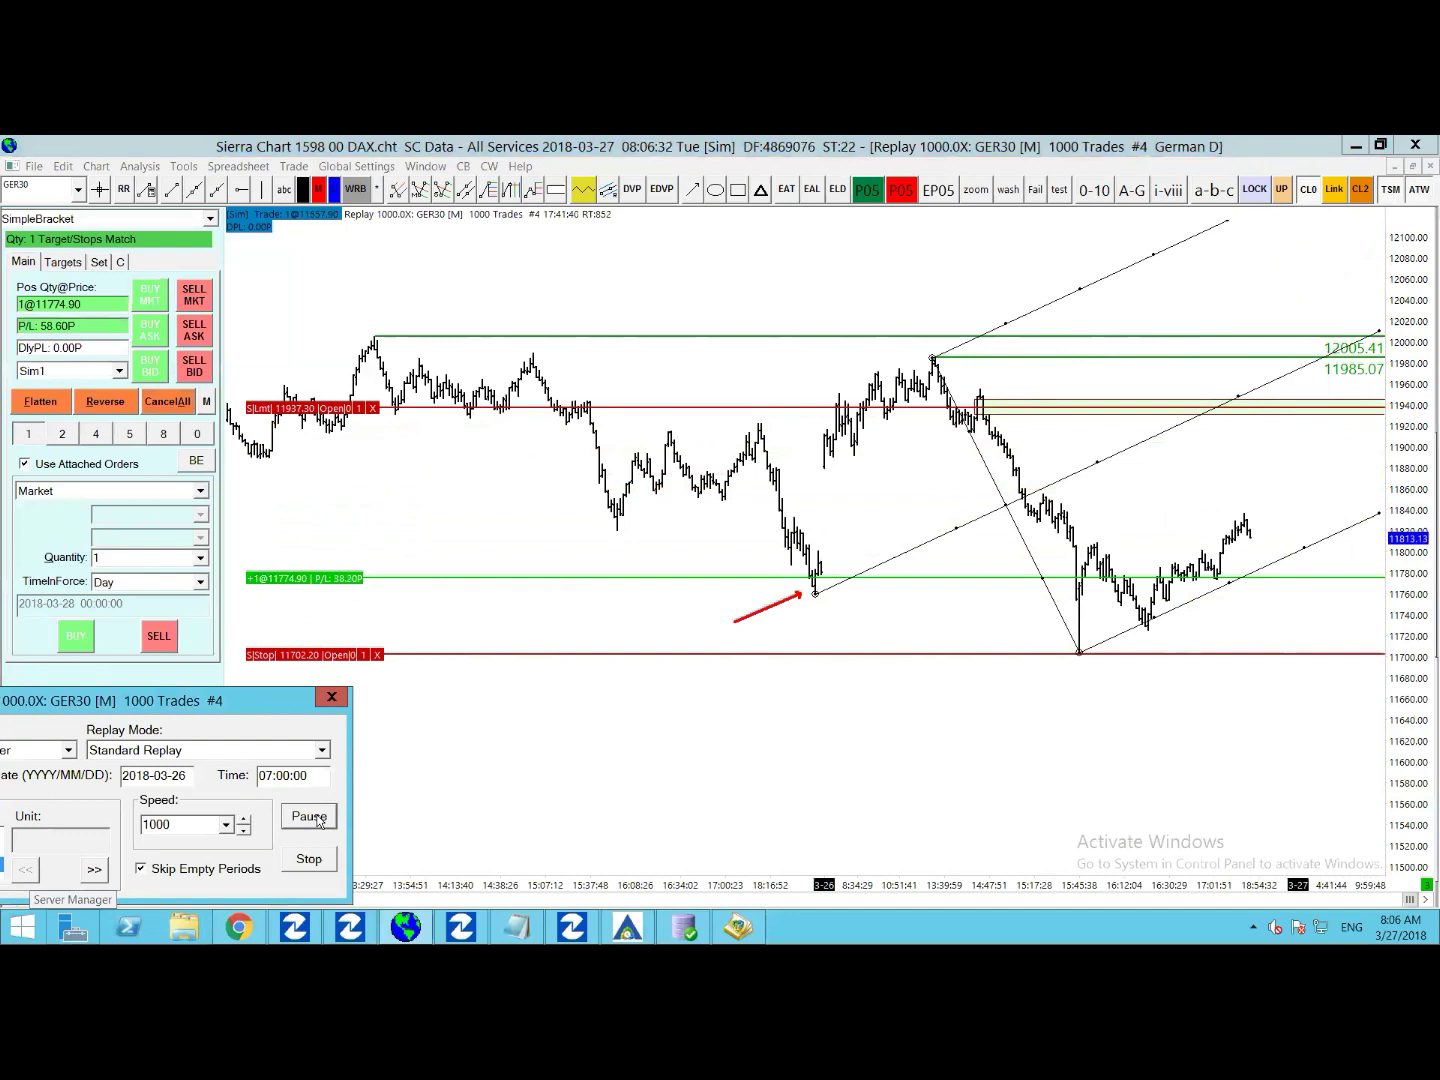
click(317, 819)
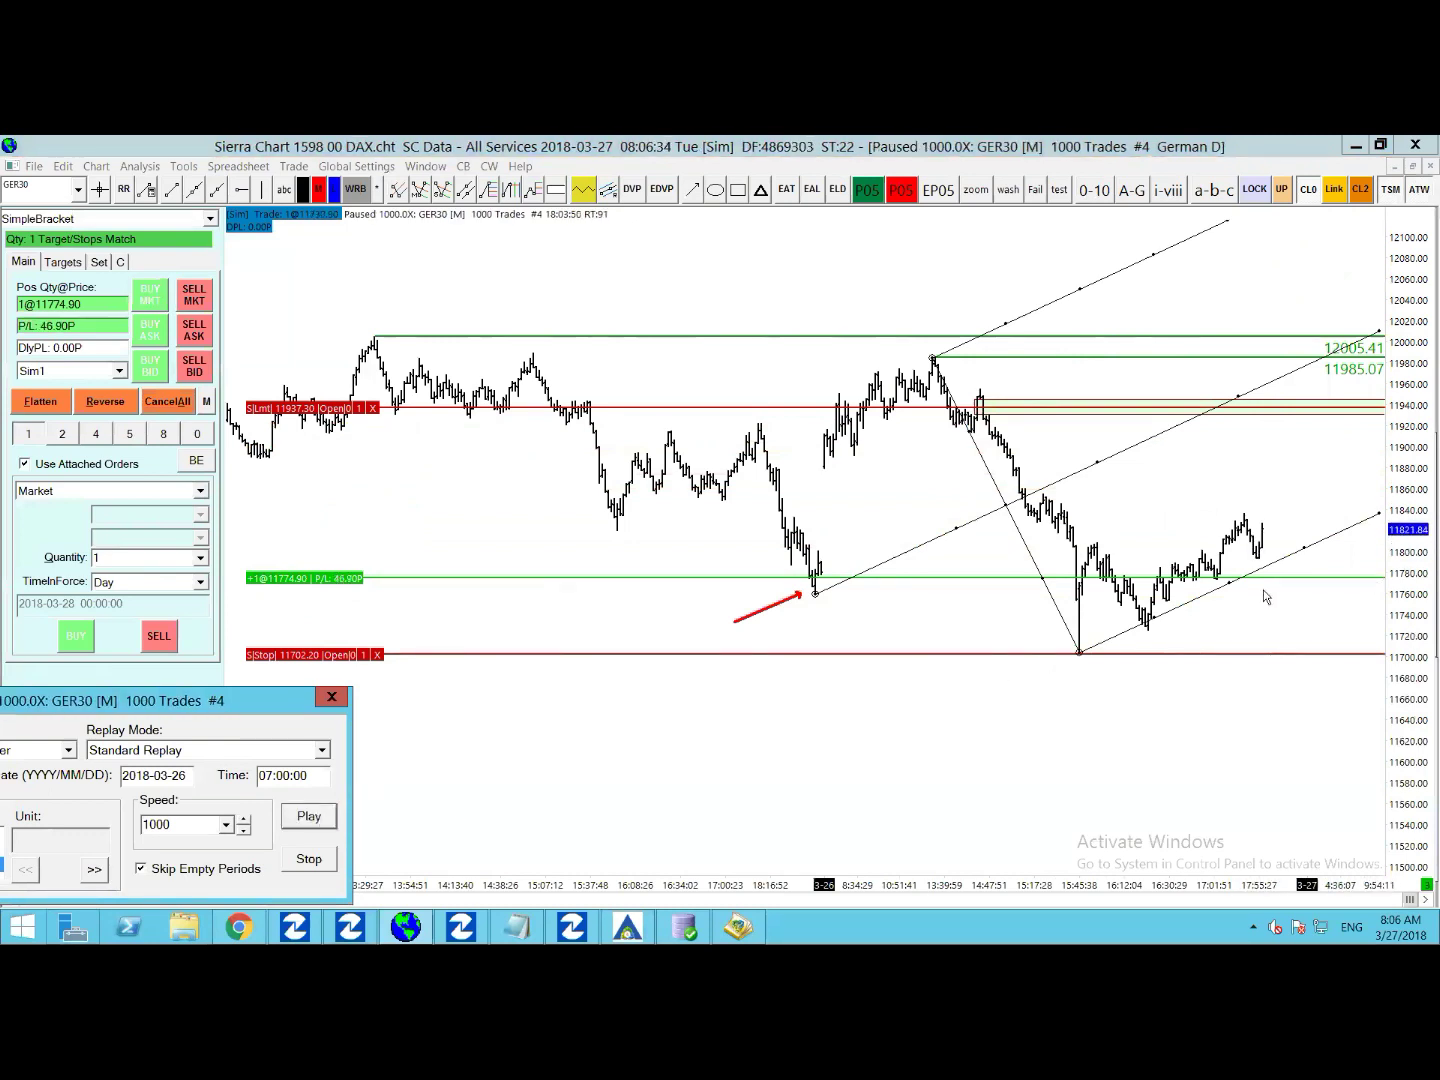
click(292, 824)
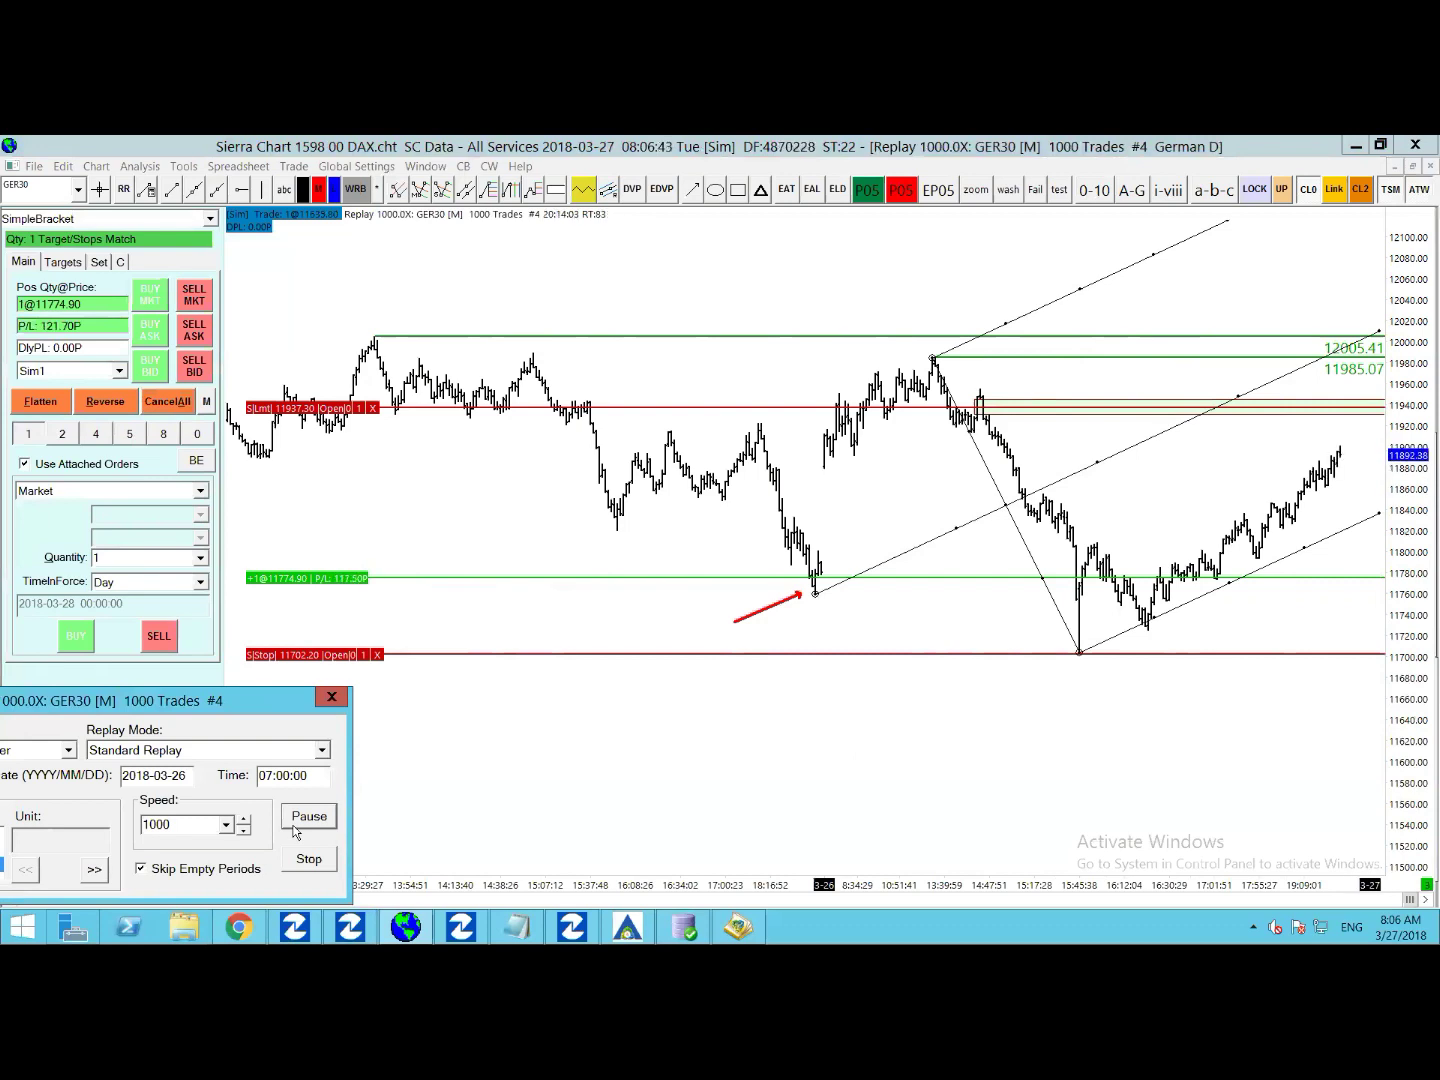
click(296, 822)
Raise the open position's stop to 11790.10, above the entry, and run the replay until the position closes before stopping it
scroll(699, 825, right, 5)
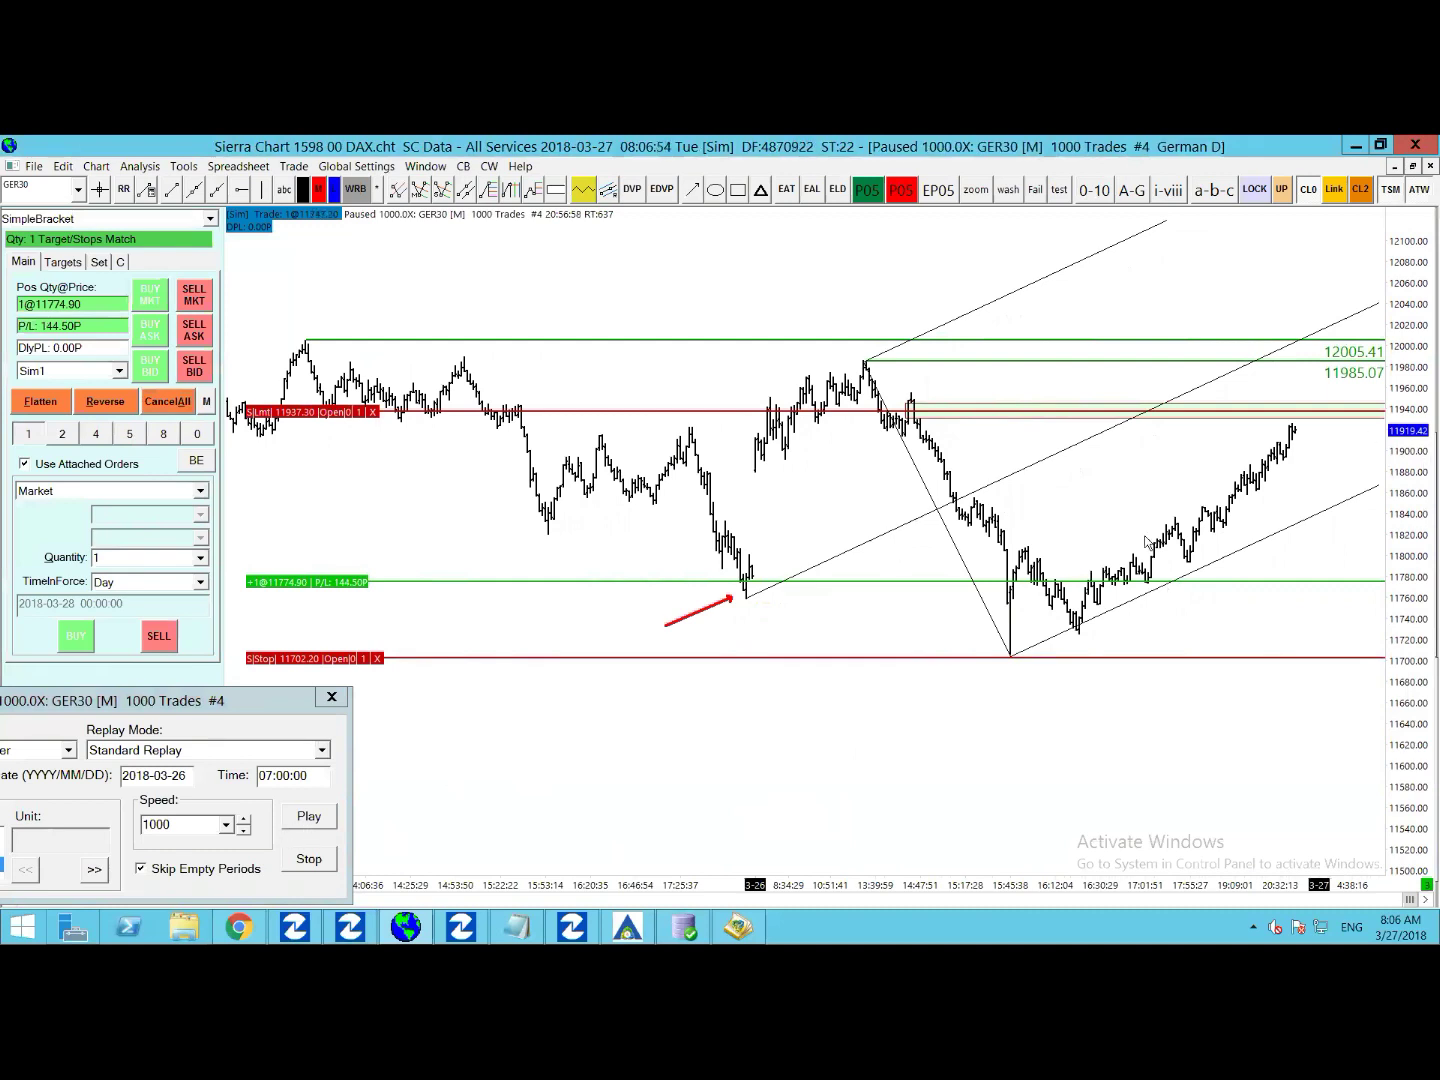
drag(300, 659, 333, 566)
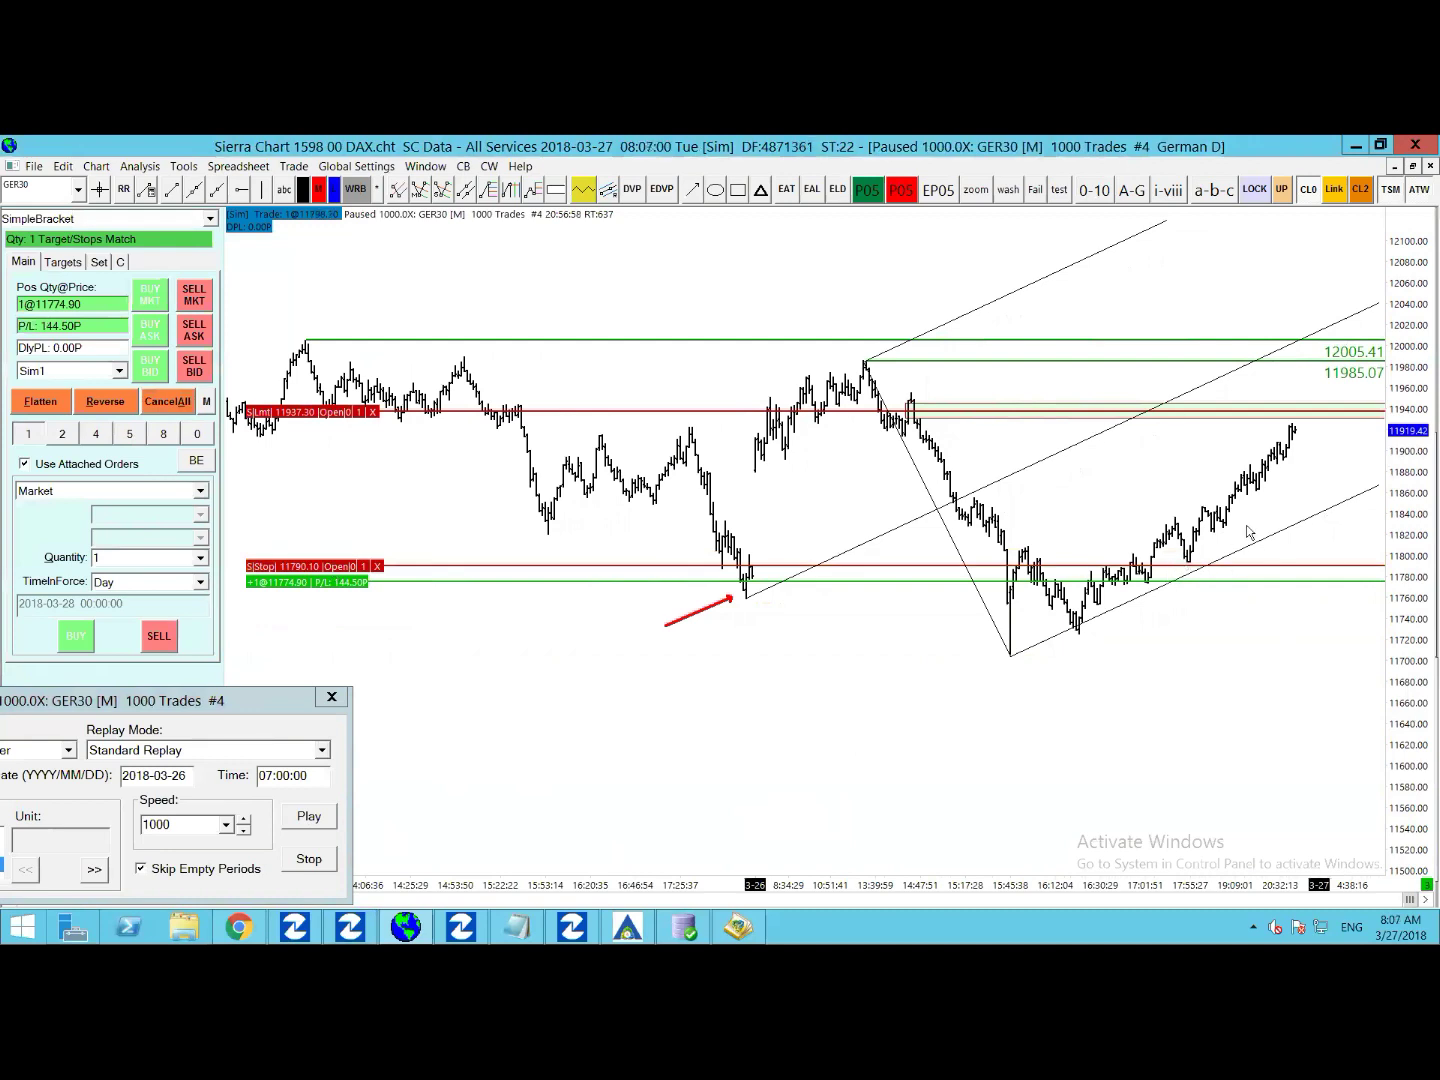
click(330, 817)
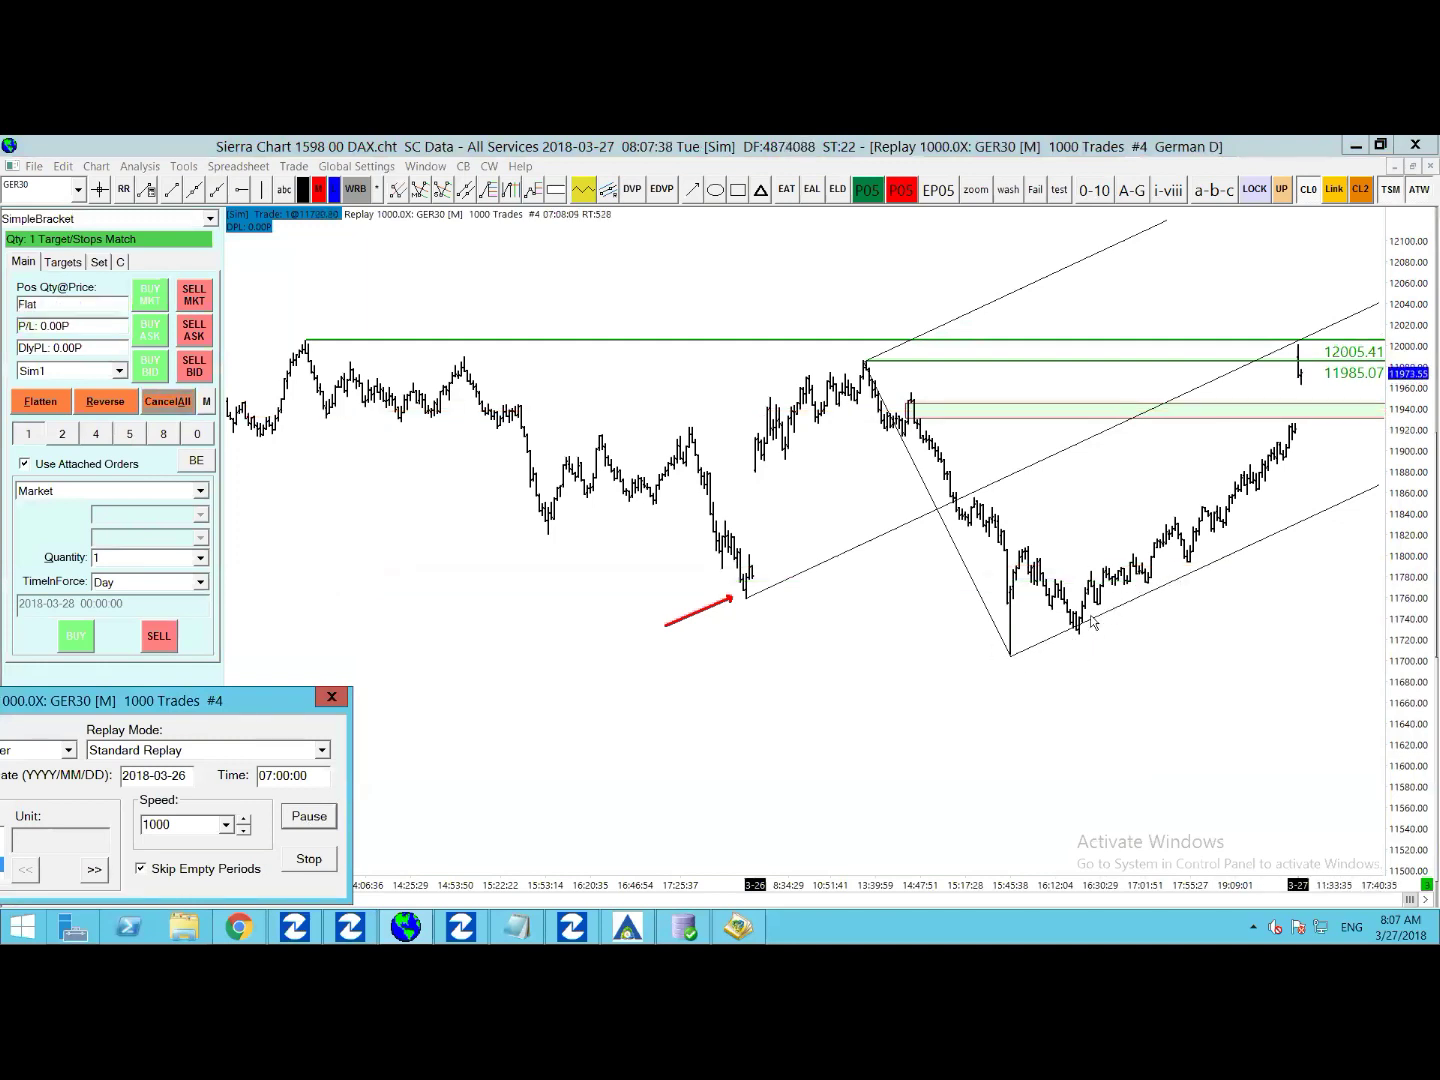
click(311, 860)
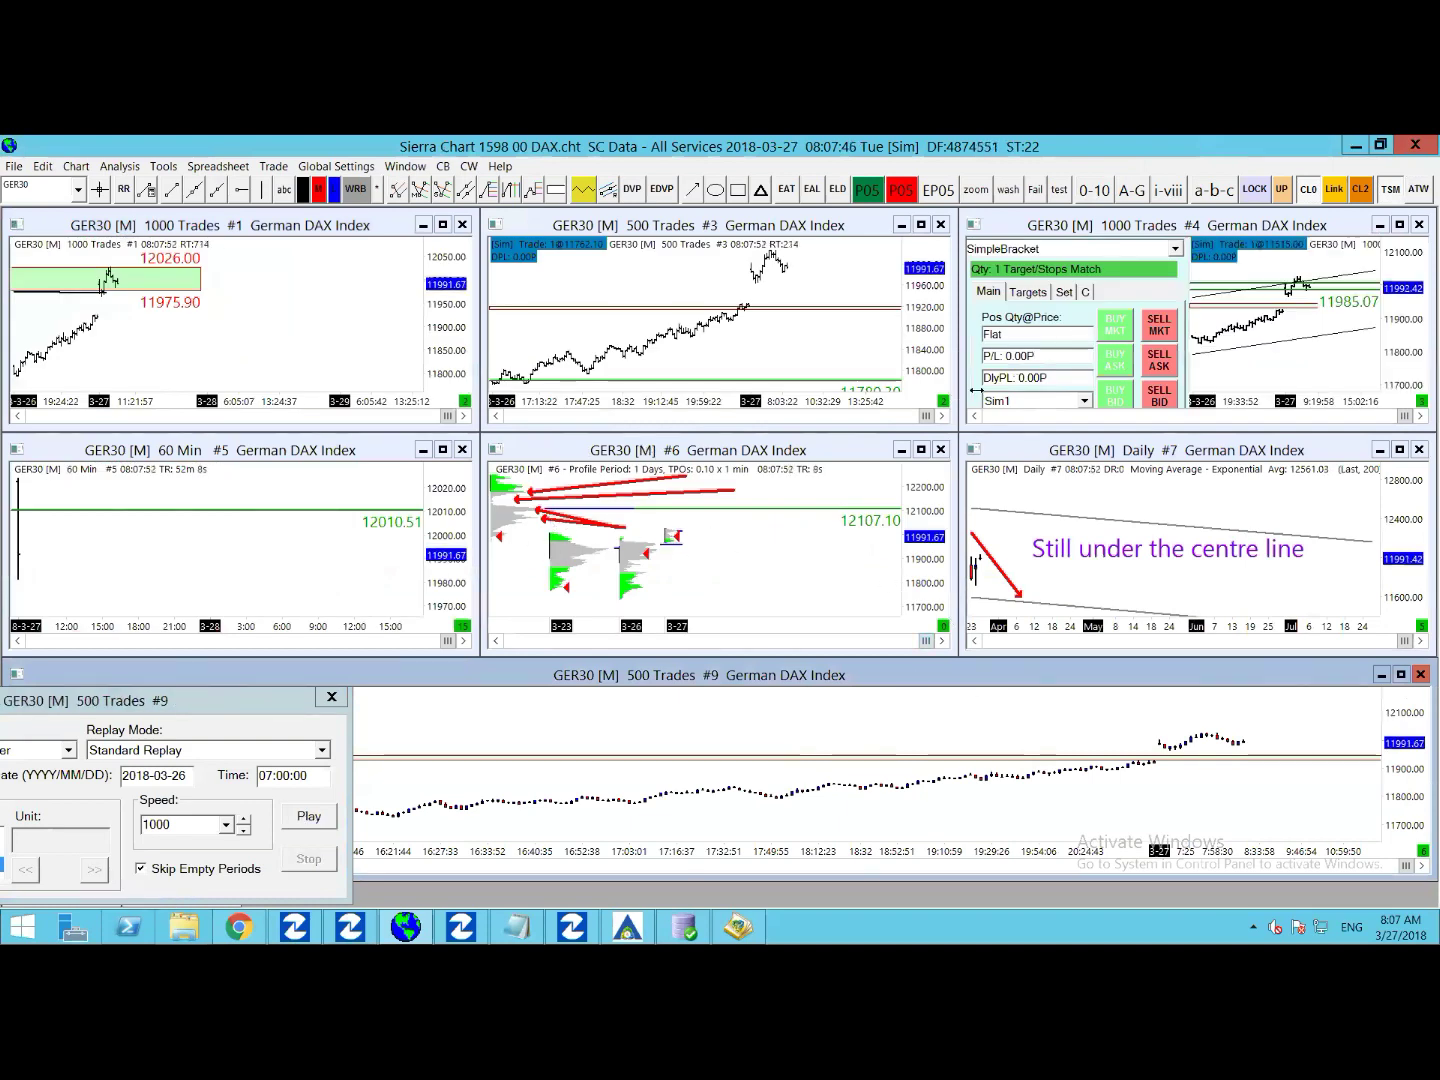
Maximize the 500 Trades #3 chart and mark a rectangle zone from about 11948 to 11932, starting at the decline from the 26 March high
double_click(637, 226)
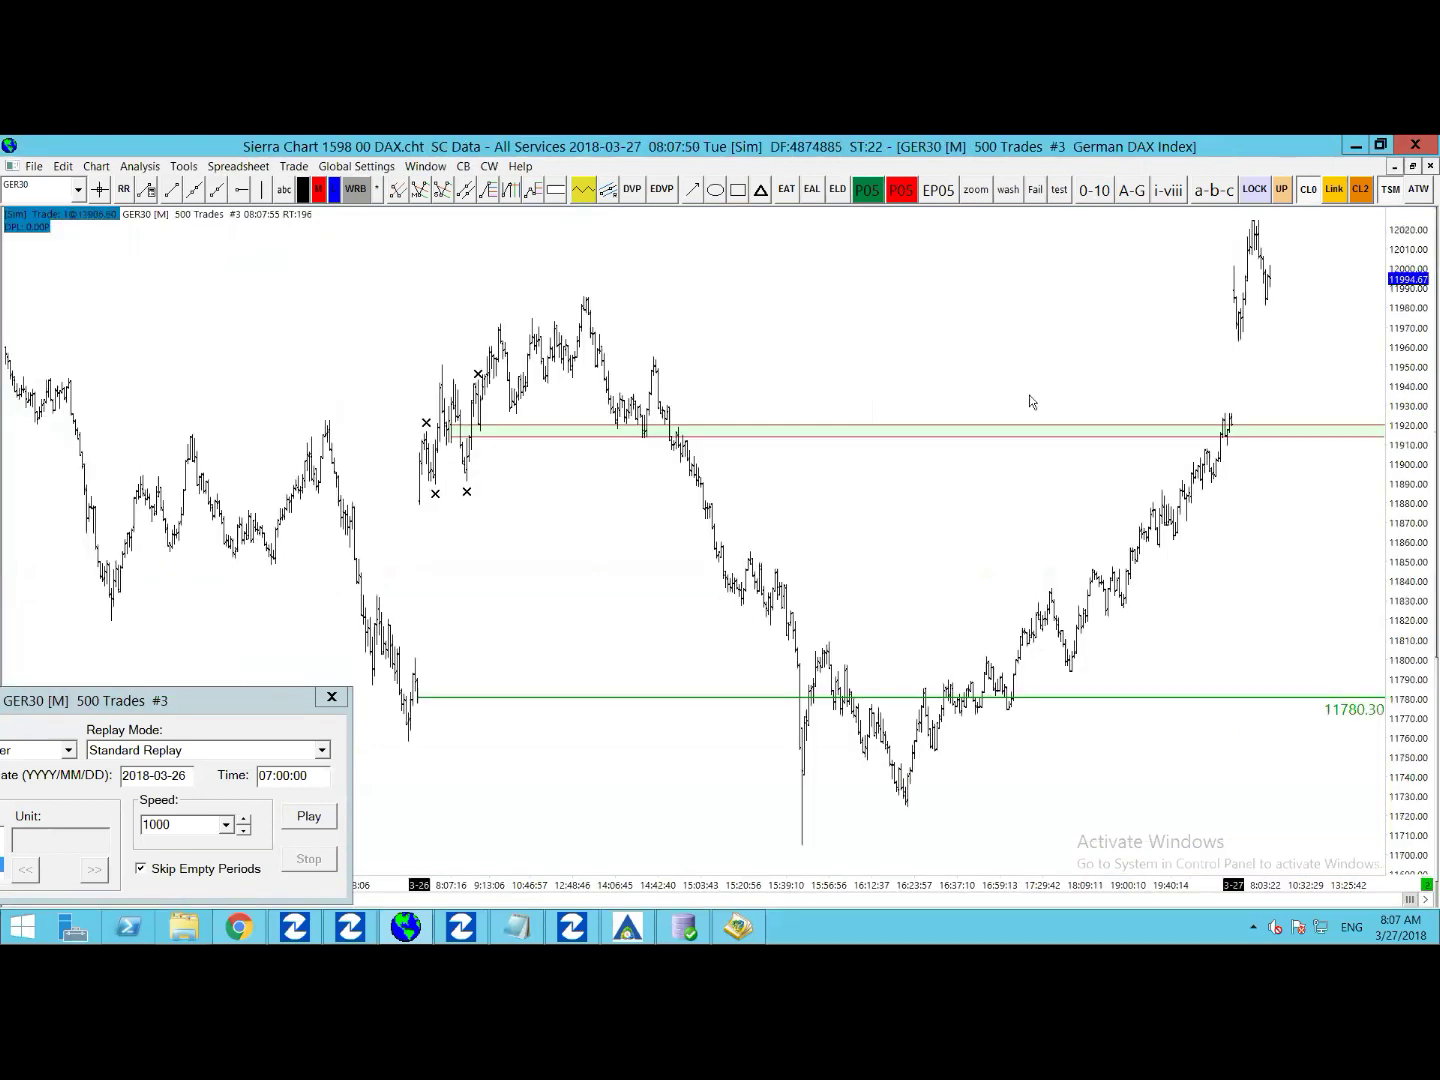
scroll(1034, 347, down, 2)
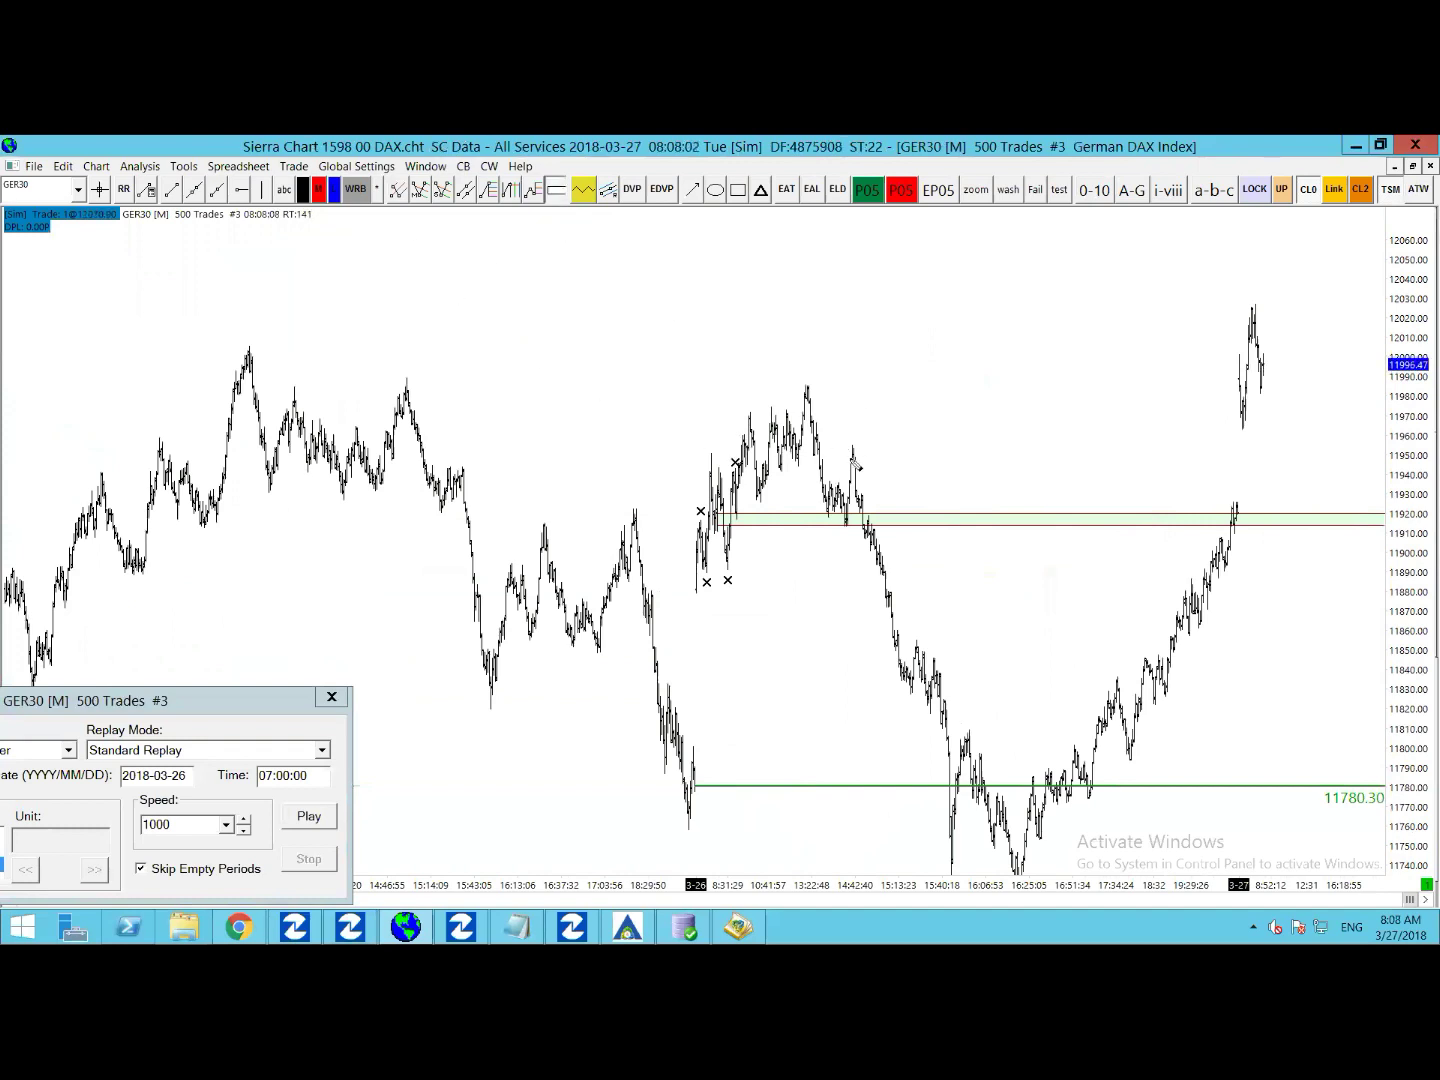
click(823, 463)
click(869, 490)
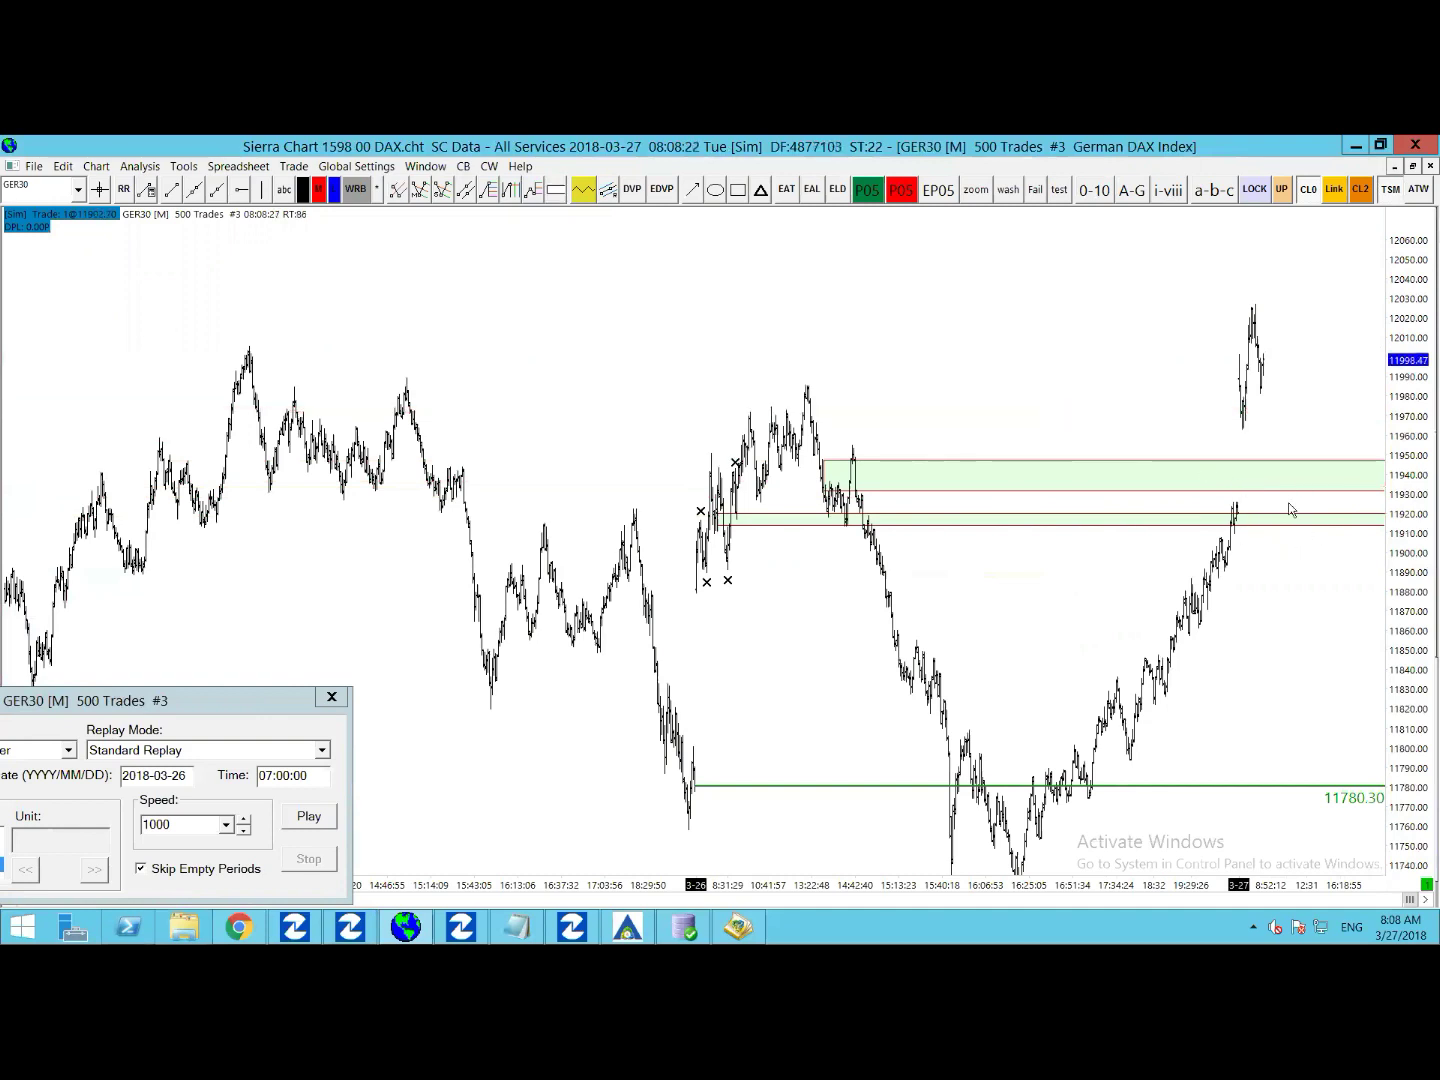
drag(1197, 347, 1096, 346)
drag(1408, 451, 1417, 432)
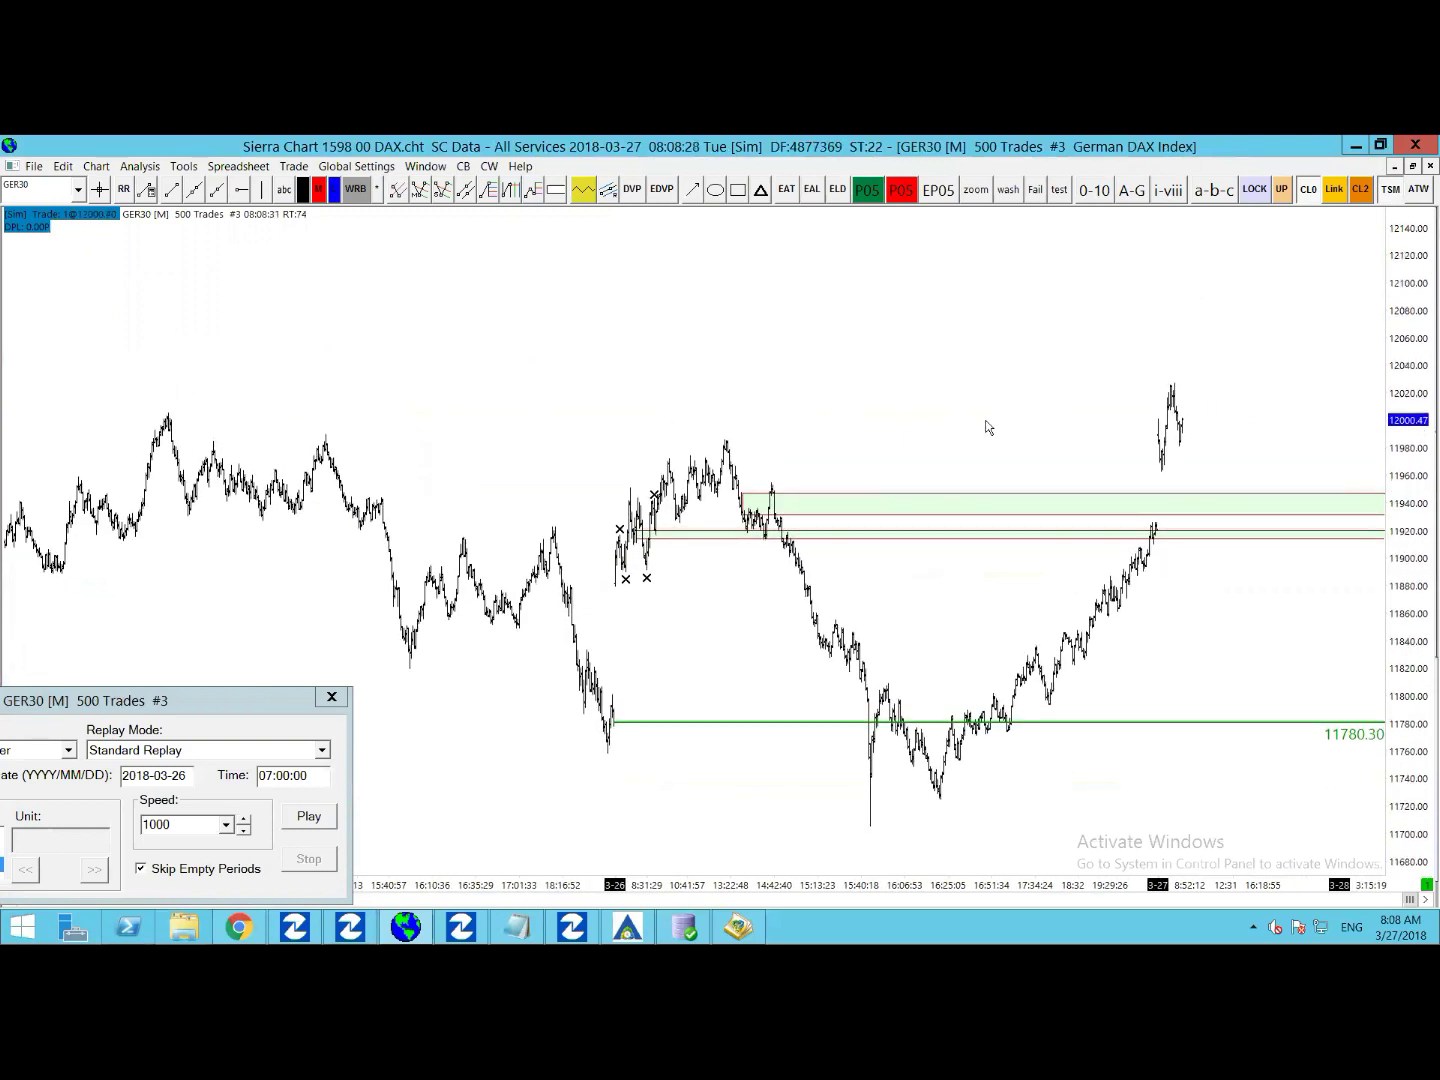